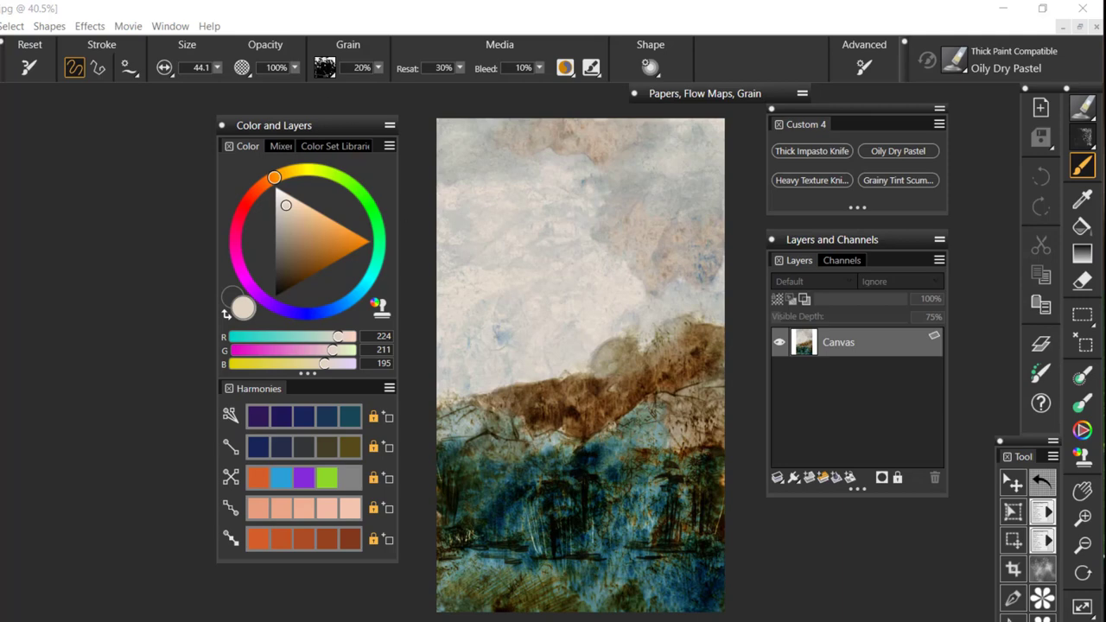
Step: Lift the Canvas layer to a thick paint layer using Image Luminance at 100% thickness
{"action": "right_click", "coordinate": [846, 344]}
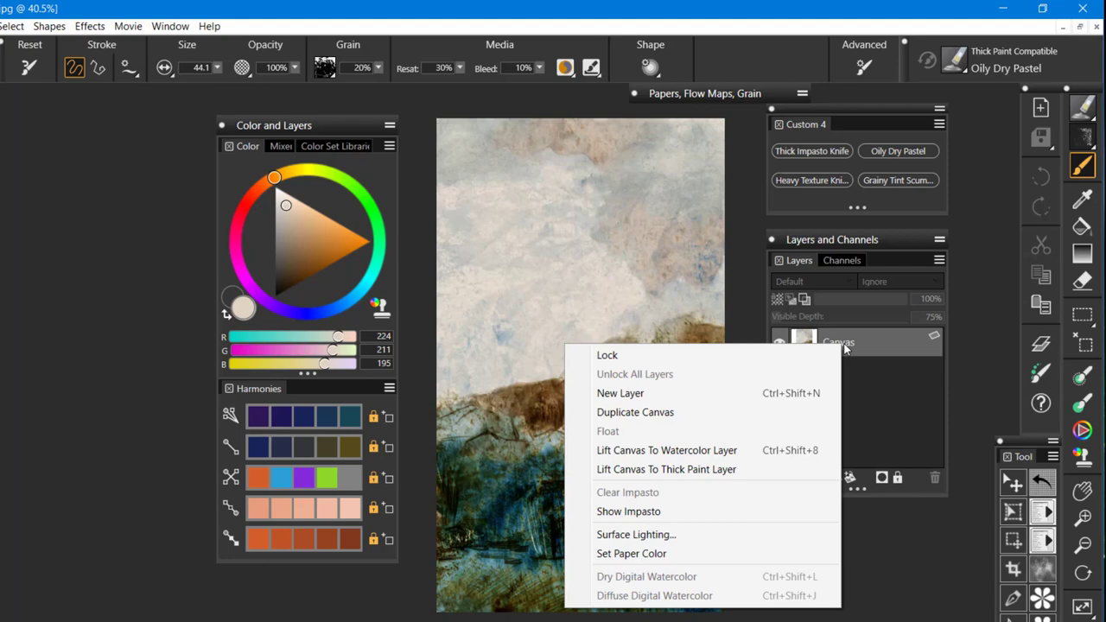
{"action": "left_click", "coordinate": [698, 470]}
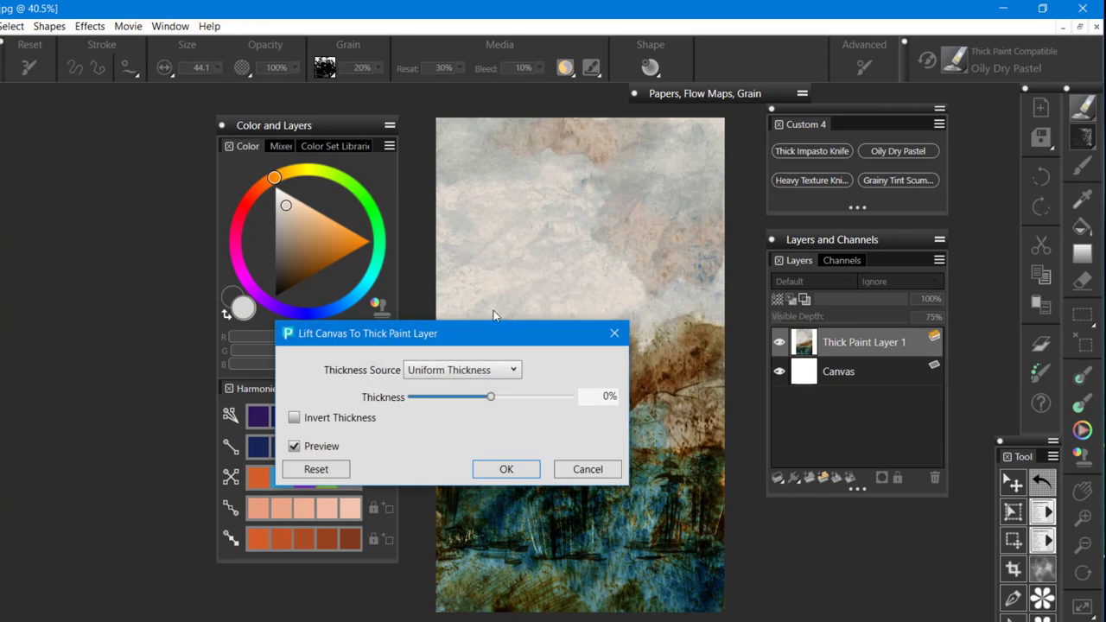
{"action": "left_click_drag", "start_coordinate": [504, 339], "coordinate": [606, 283]}
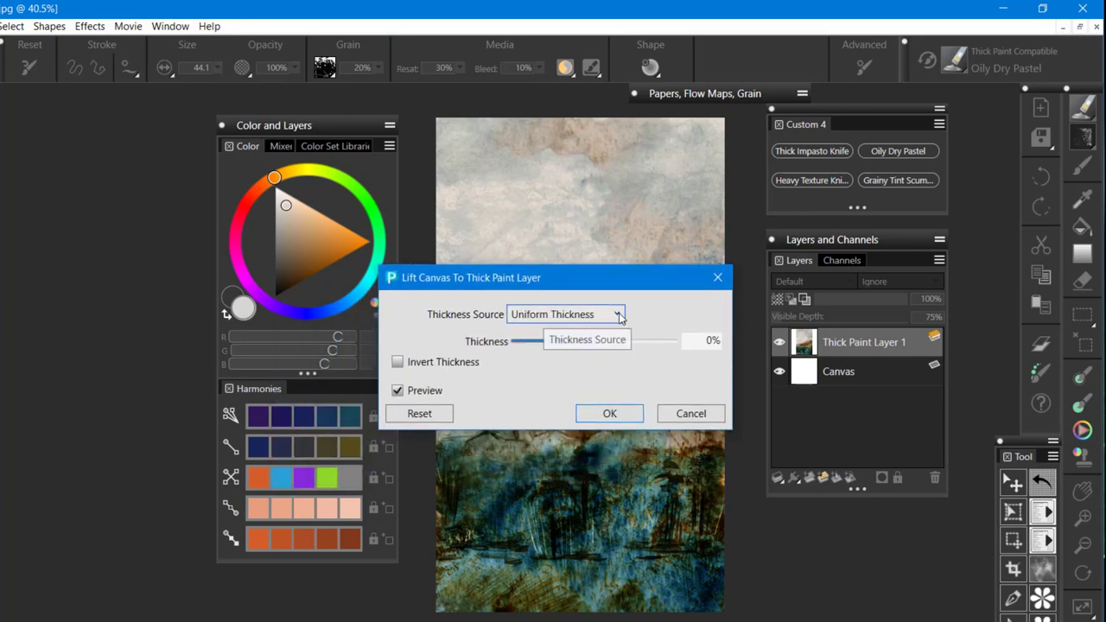
{"action": "left_click", "coordinate": [619, 316]}
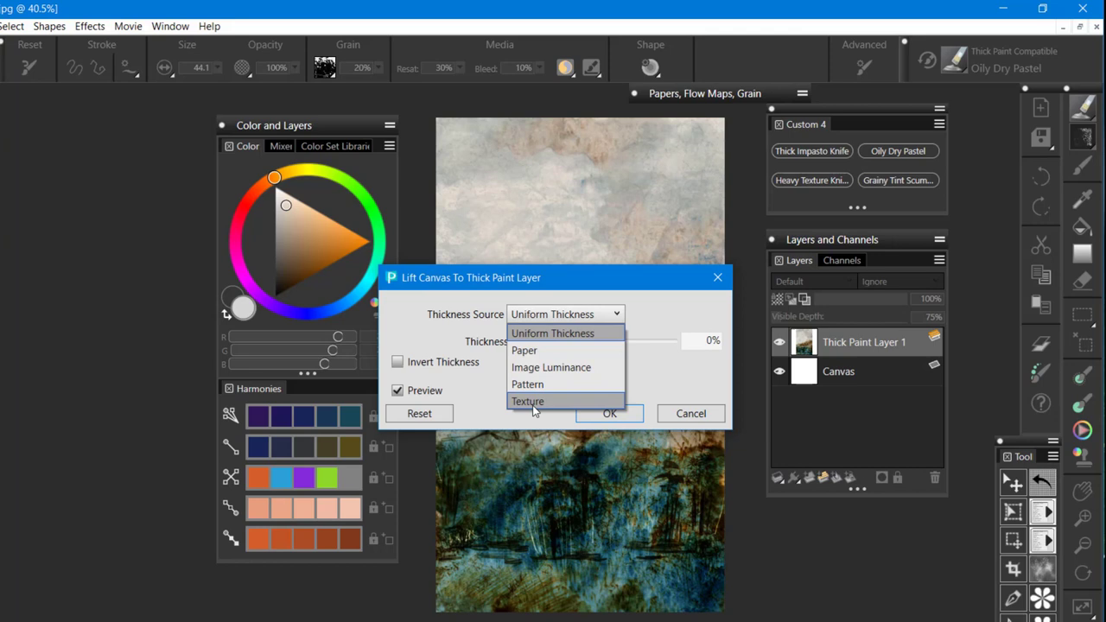
{"action": "left_click", "coordinate": [556, 368]}
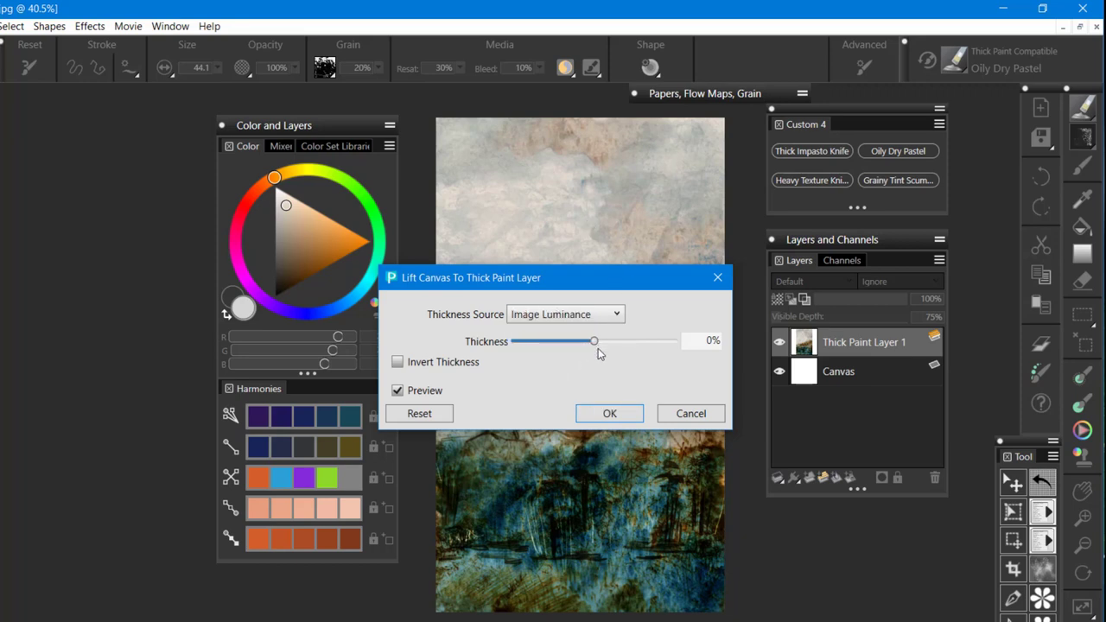
{"action": "left_click_drag", "start_coordinate": [597, 341], "coordinate": [700, 342]}
{"action": "mouse_move", "coordinate": [650, 285]}
{"action": "left_mouse_down"}
{"action": "mouse_move", "coordinate": [504, 367]}
{"action": "mouse_move", "coordinate": [654, 279]}
{"action": "left_mouse_up"}
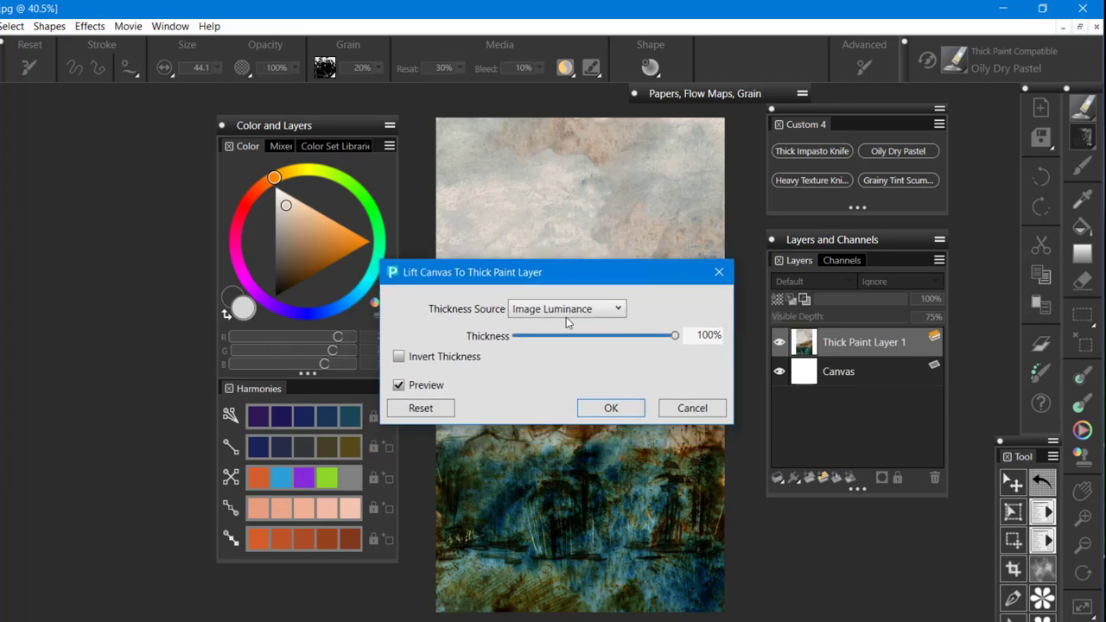
{"action": "left_click", "coordinate": [610, 409]}
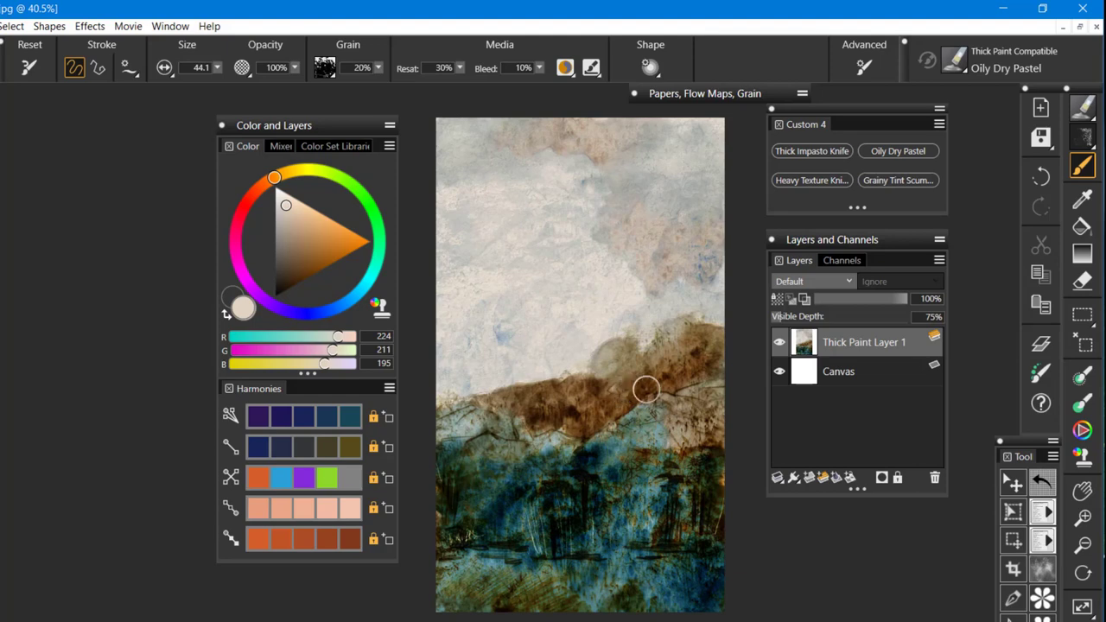
Step: Set Thick Paint Layer 1's depth Amount to 150% and zoom in on the texture
{"action": "double_click", "coordinate": [908, 347]}
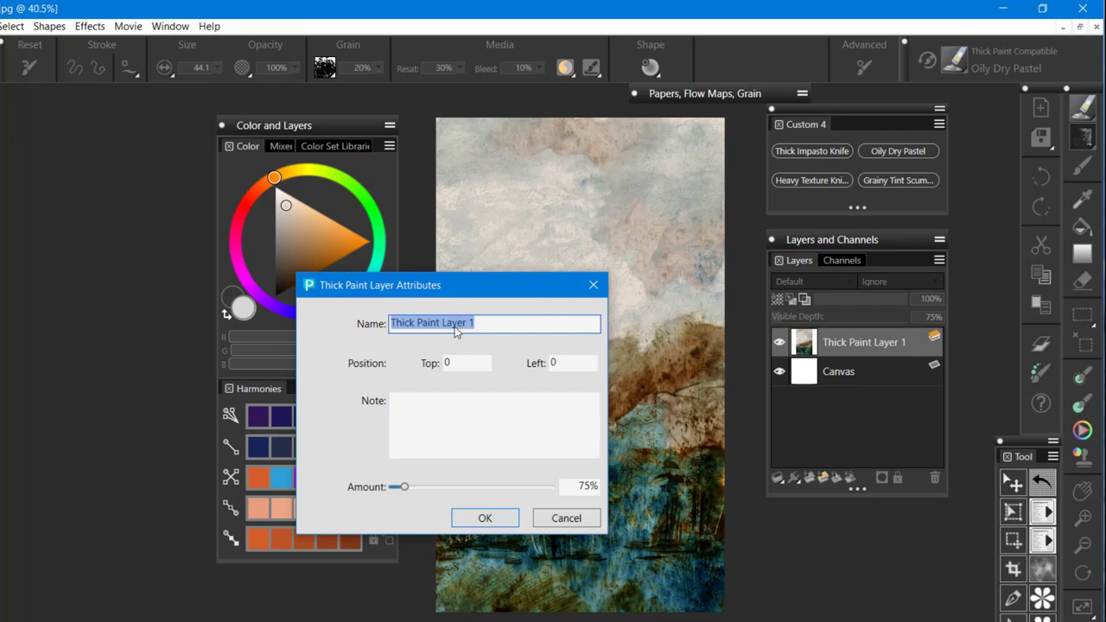
{"action": "left_click", "coordinate": [579, 486]}
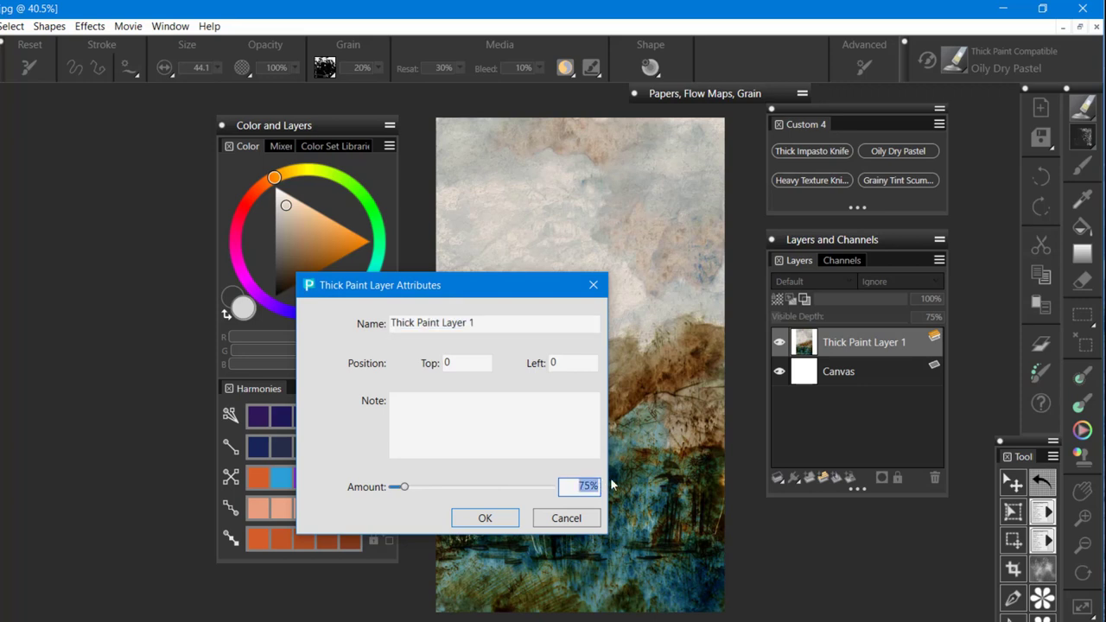
{"action": "type", "text": "150"}
{"action": "left_click", "coordinate": [489, 523]}
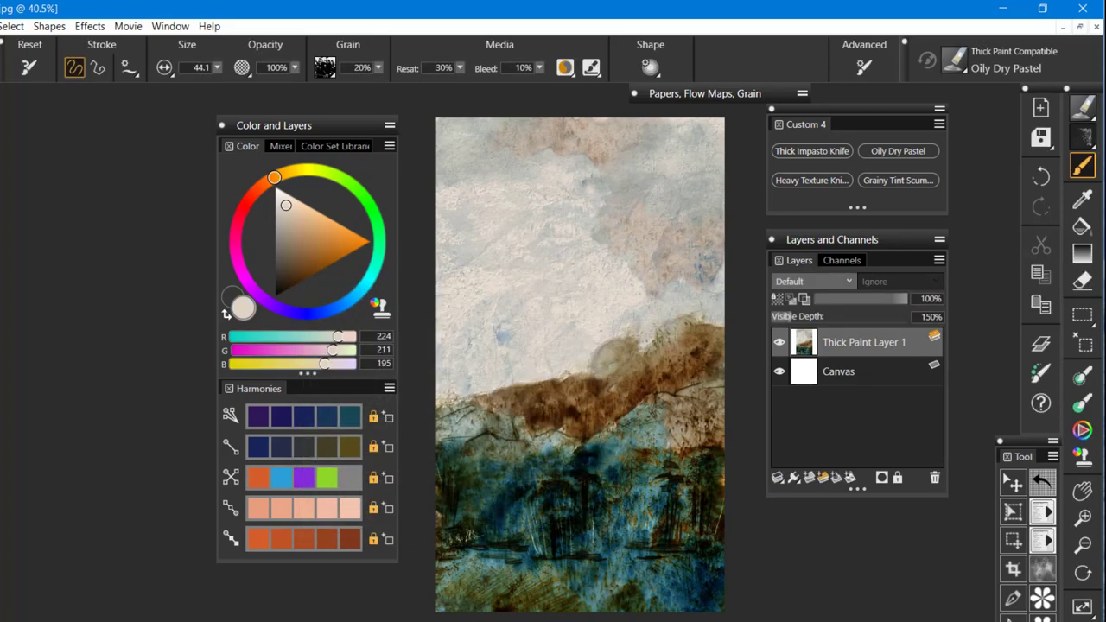
{"action": "key", "text": "ctrl+plus"}
{"action": "key", "text": "ctrl+plus"}
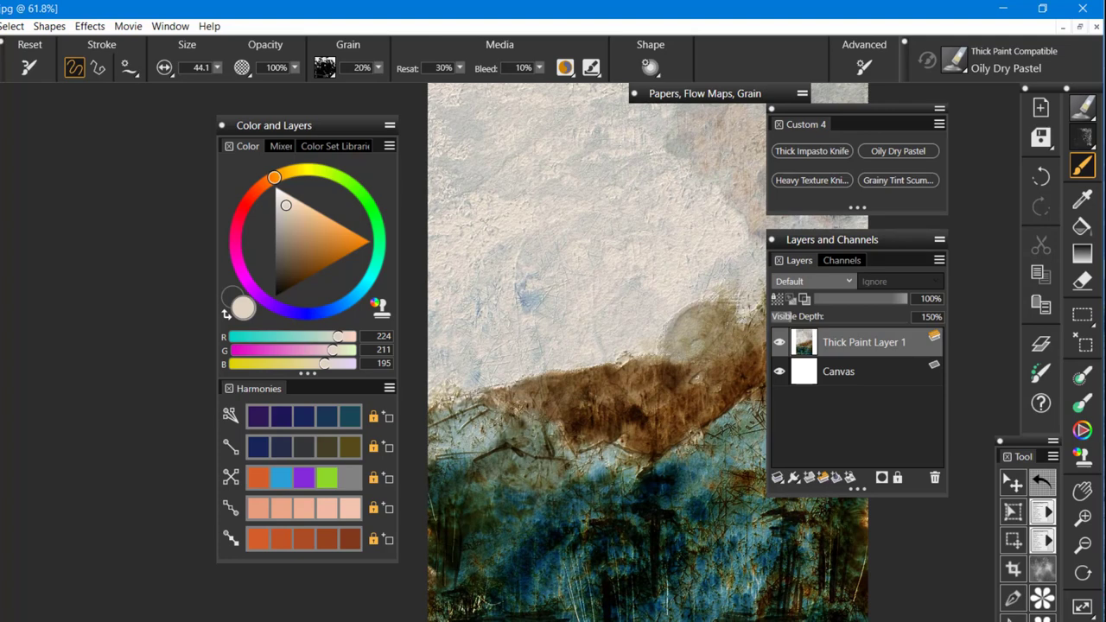
{"action": "scroll", "coordinate": [686, 326], "scroll_direction": "down", "scroll_amount": 3}
{"action": "scroll", "coordinate": [590, 339], "scroll_direction": "down", "scroll_amount": 1}
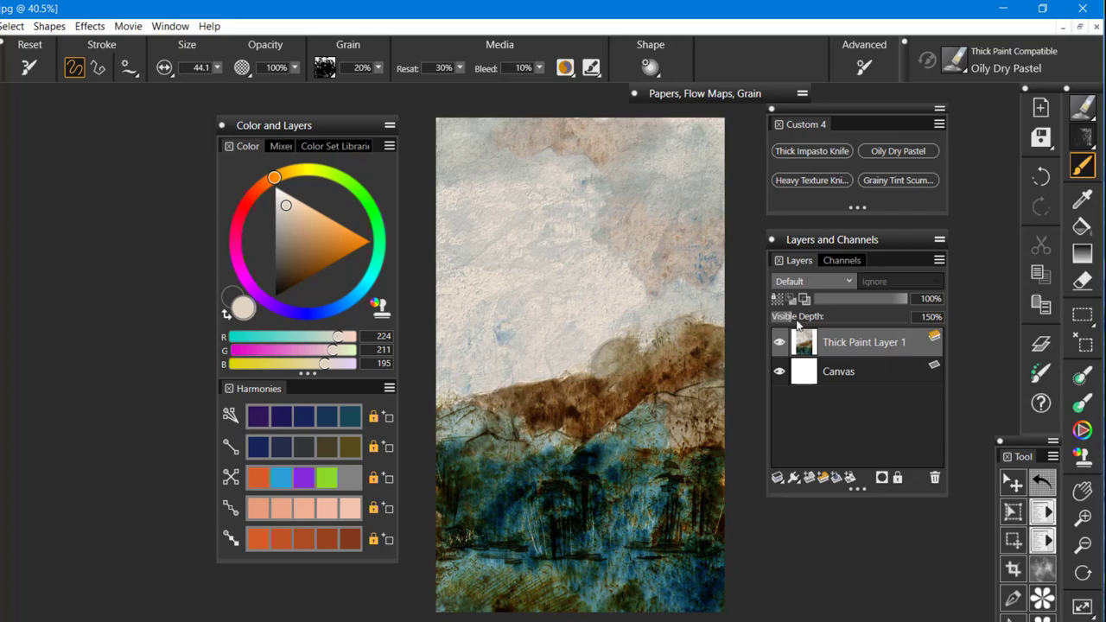
Step: Load the Heavy Texture Knife with the water's teal, lightened to RGB 162, 197, 202
{"action": "left_click", "coordinate": [812, 181]}
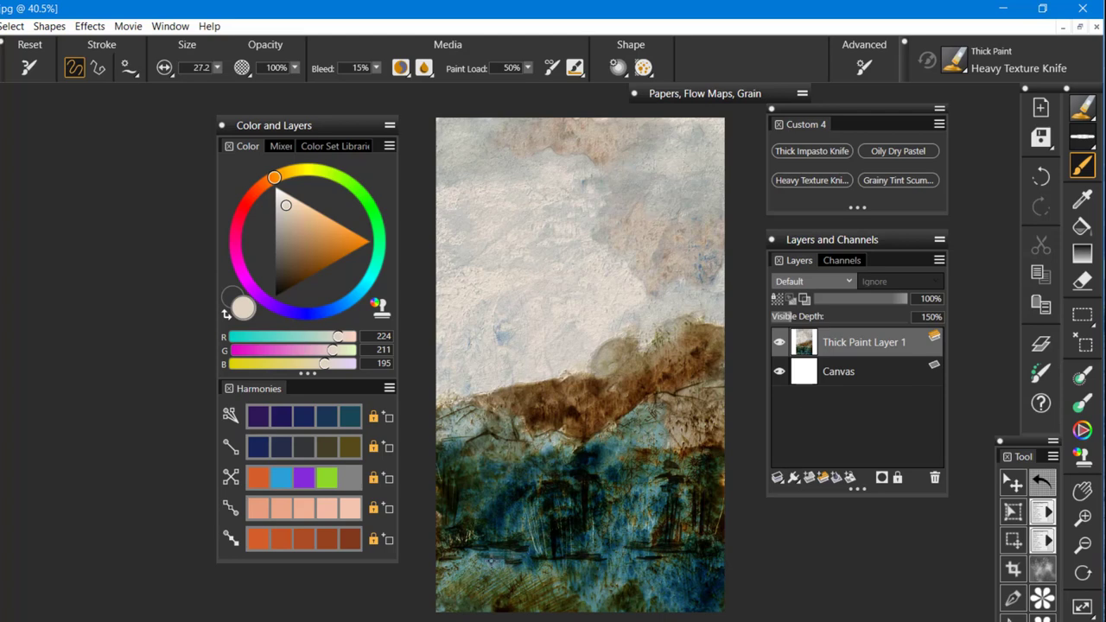
{"action": "left_click", "coordinate": [490, 561], "text": "alt"}
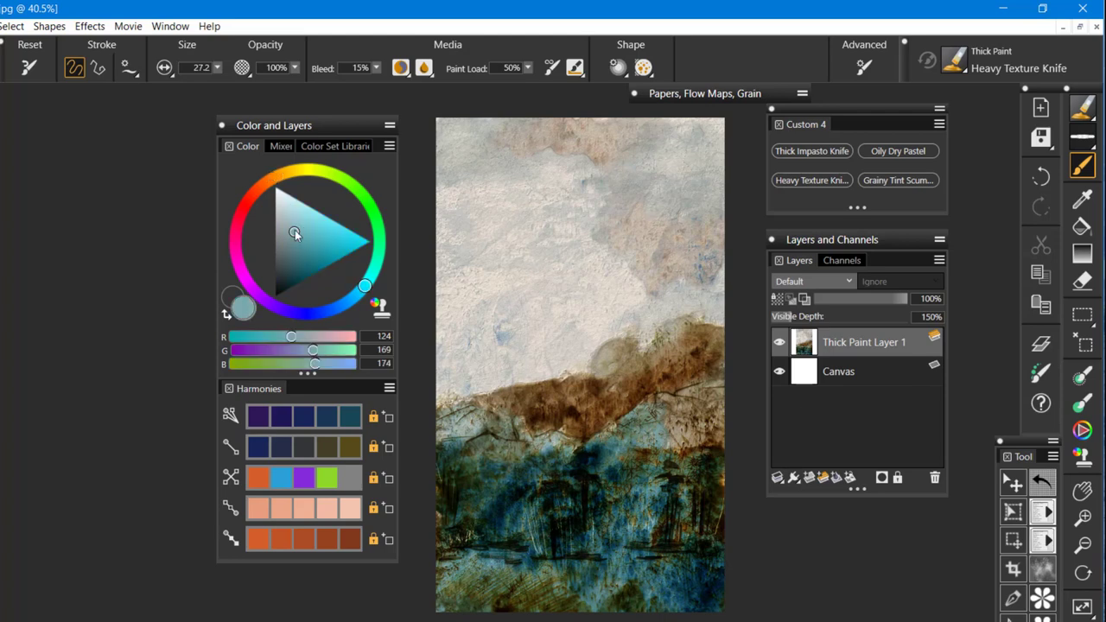
{"action": "left_click_drag", "start_coordinate": [295, 230], "coordinate": [289, 217]}
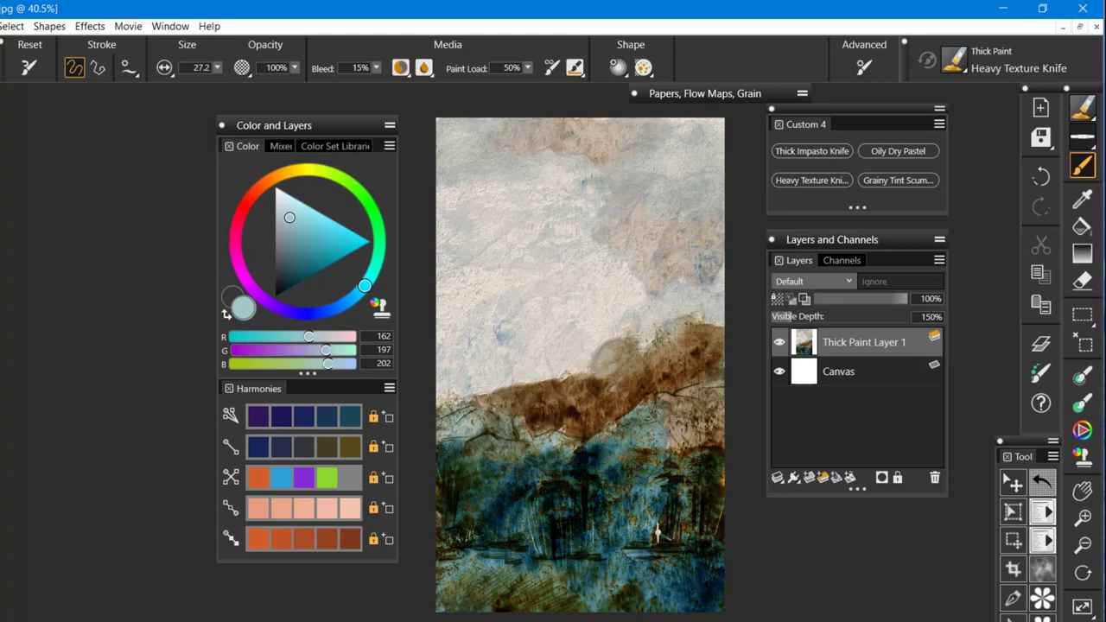
Step: Lay thin pale teal knife strokes along the bottom of the water, undoing unwanted tries
{"action": "key", "text": "ctrl+z"}
{"action": "mouse_move", "coordinate": [644, 557]}
{"action": "left_mouse_down"}
{"action": "mouse_move", "coordinate": [642, 526]}
{"action": "mouse_move", "coordinate": [629, 553]}
{"action": "left_mouse_up"}
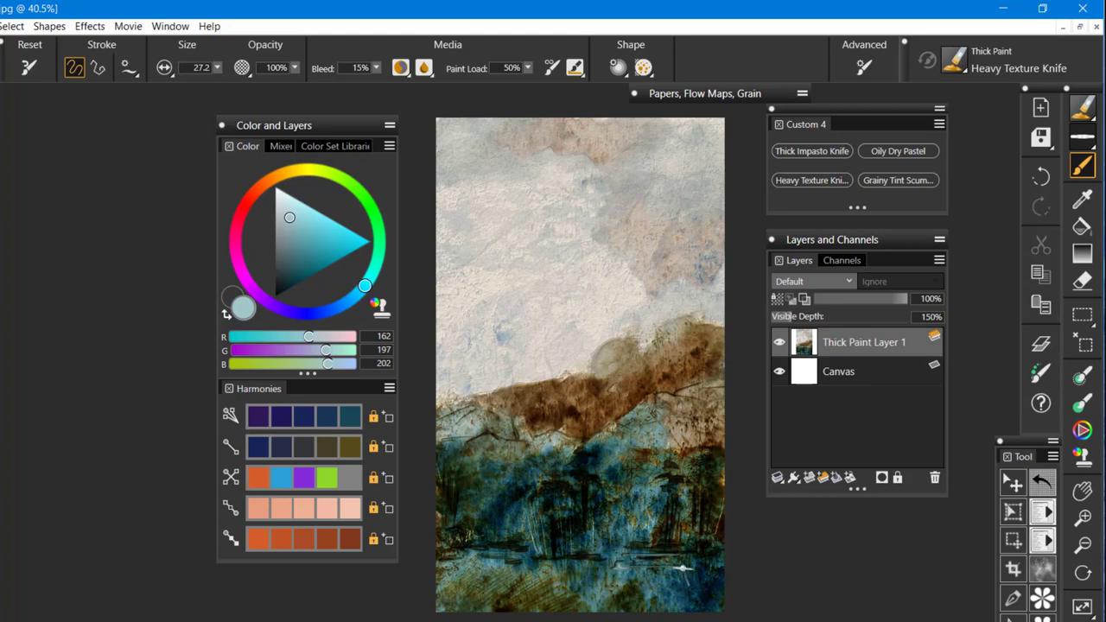
{"action": "key", "text": "ctrl+z"}
{"action": "key", "text": "ctrl+y"}
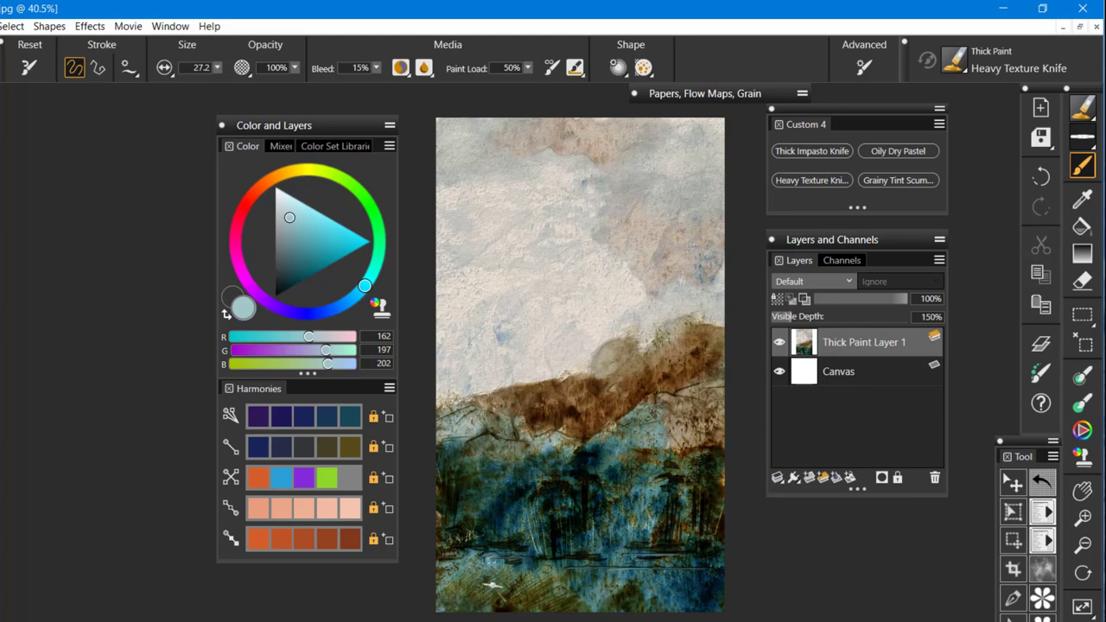
{"action": "key", "text": "ctrl+z"}
{"action": "left_click", "coordinate": [476, 554]}
{"action": "key", "text": "ctrl+z"}
{"action": "left_click", "coordinate": [475, 557]}
{"action": "left_click_drag", "start_coordinate": [474, 557], "coordinate": [532, 574]}
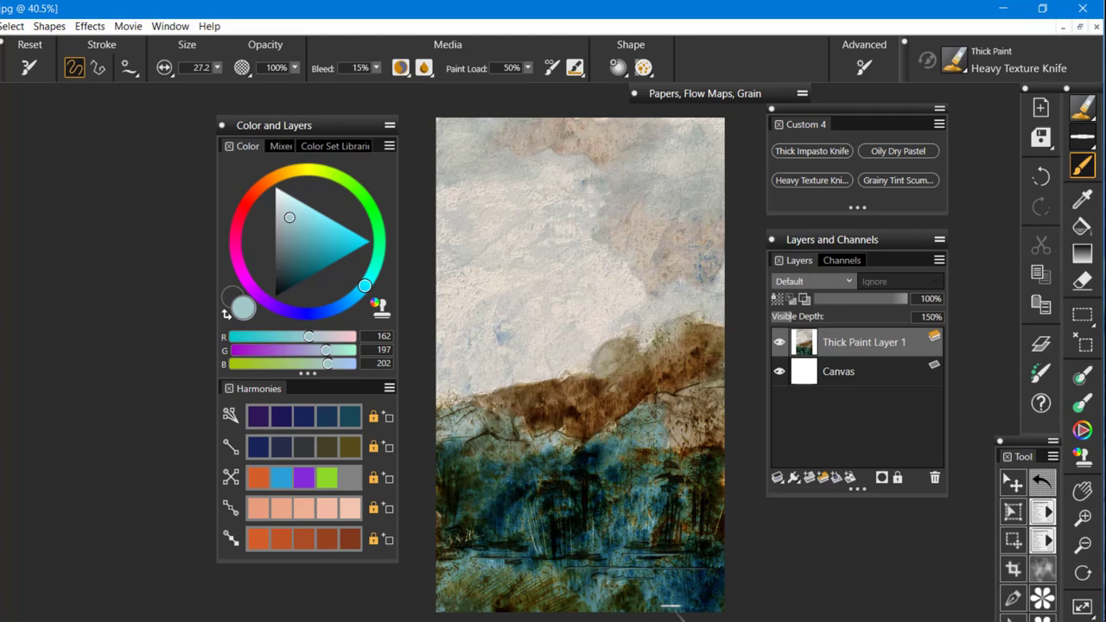
{"action": "key", "text": "ctrl+z"}
{"action": "left_click_drag", "start_coordinate": [598, 578], "coordinate": [662, 575]}
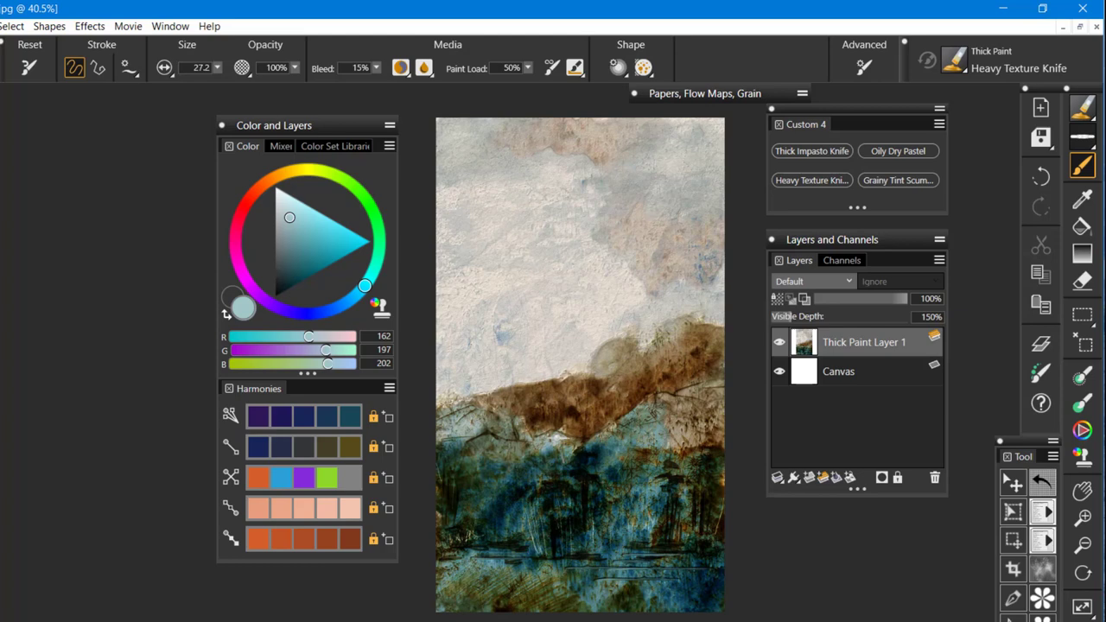
Step: Switch to a resized Thick Impasto Knife and try light strokes along the mountain ridge, undoing them
{"action": "left_click", "coordinate": [812, 151]}
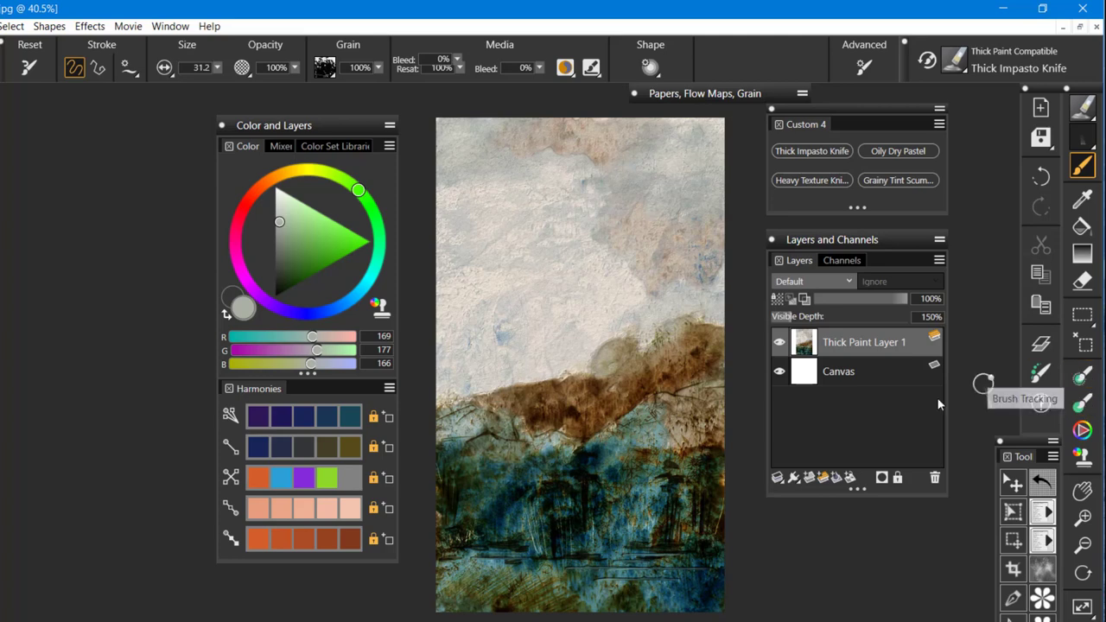
{"action": "mouse_move", "coordinate": [762, 522]}
{"action": "left_mouse_down"}
{"action": "mouse_move", "coordinate": [790, 523]}
{"action": "mouse_move", "coordinate": [778, 523]}
{"action": "left_mouse_up"}
{"action": "mouse_move", "coordinate": [503, 426]}
{"action": "left_mouse_down"}
{"action": "mouse_move", "coordinate": [416, 435]}
{"action": "mouse_move", "coordinate": [479, 416]}
{"action": "mouse_move", "coordinate": [436, 425]}
{"action": "left_mouse_up"}
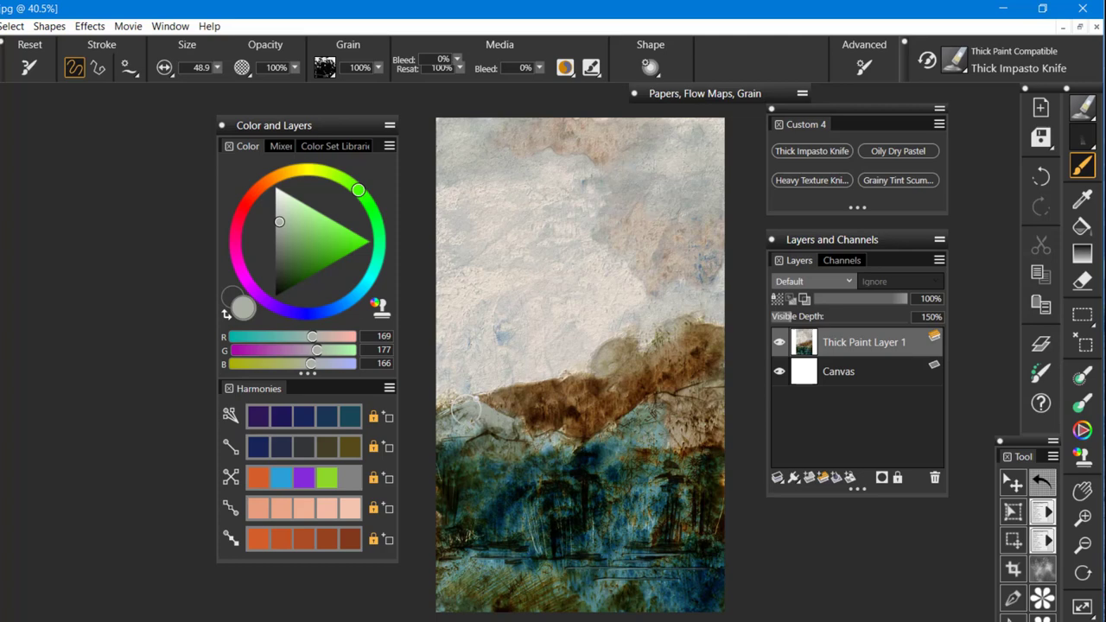
{"action": "key", "text": "ctrl+z"}
{"action": "left_click_drag", "start_coordinate": [506, 429], "coordinate": [477, 413]}
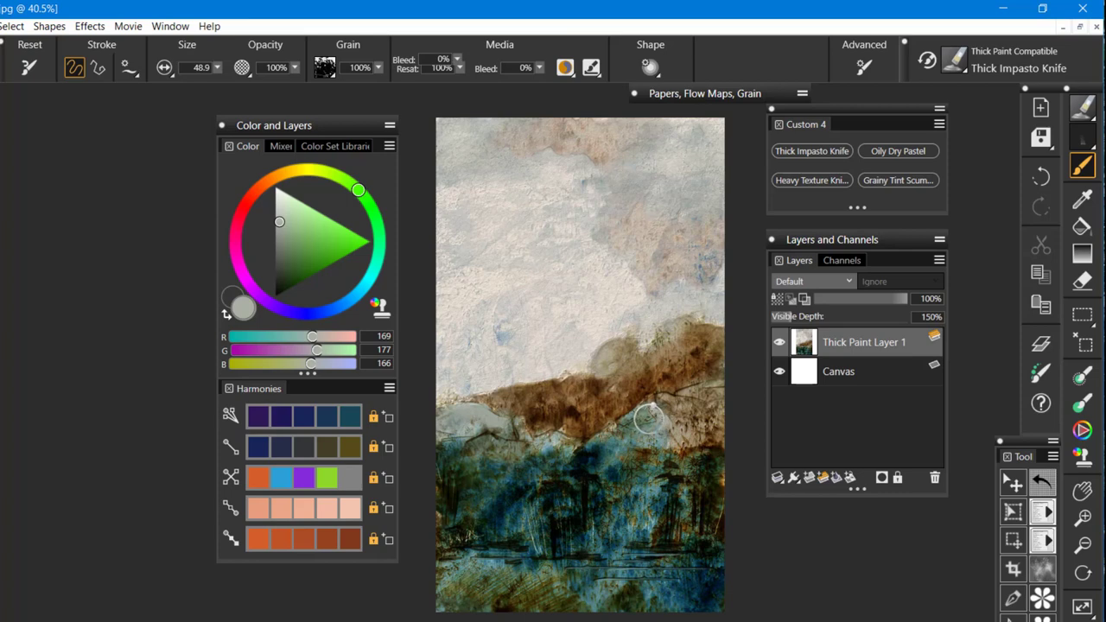
{"action": "key", "text": "ctrl+z"}
Step: Knife sampled brown onto the mountains' right side, undo a trial sky stroke, and show paper settings
{"action": "left_click", "coordinate": [715, 396], "text": "alt"}
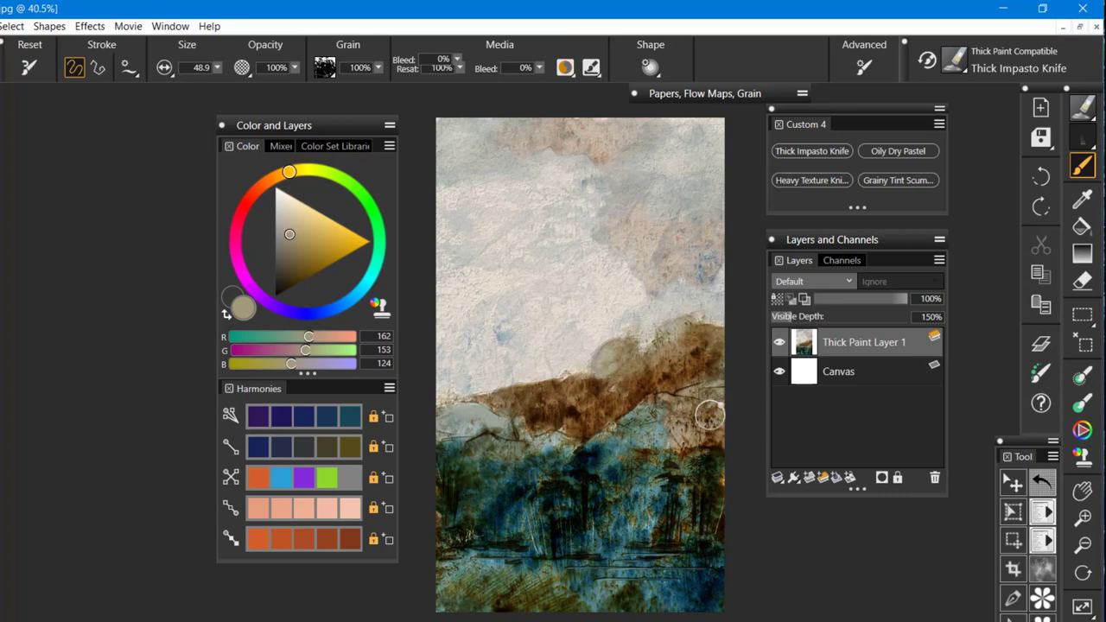
{"action": "left_click_drag", "start_coordinate": [708, 403], "coordinate": [728, 393]}
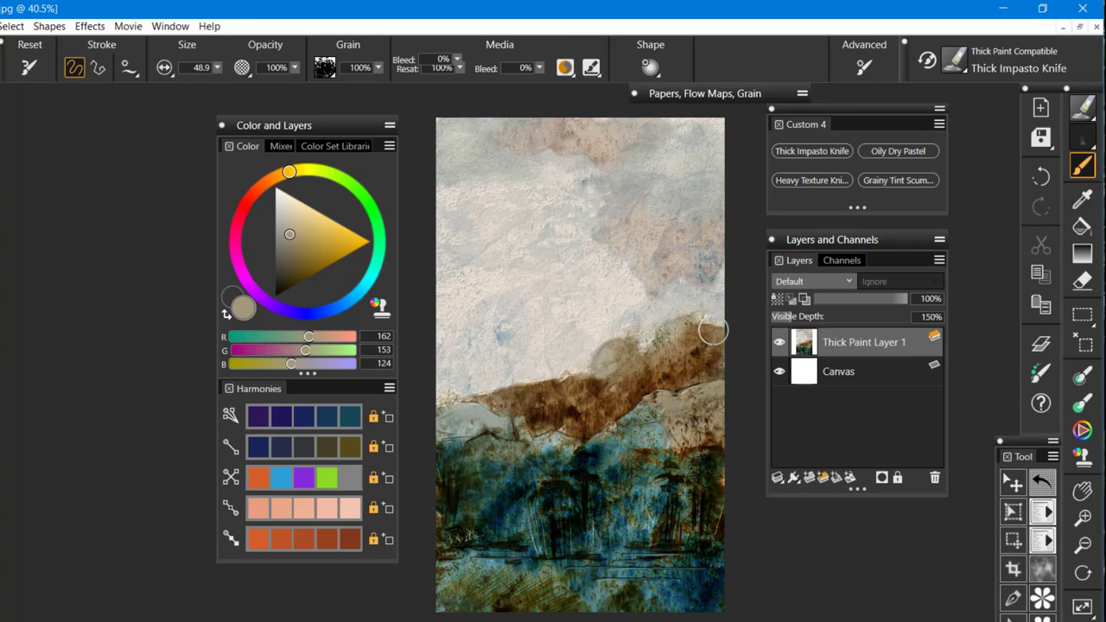
{"action": "left_click_drag", "start_coordinate": [600, 257], "coordinate": [499, 346]}
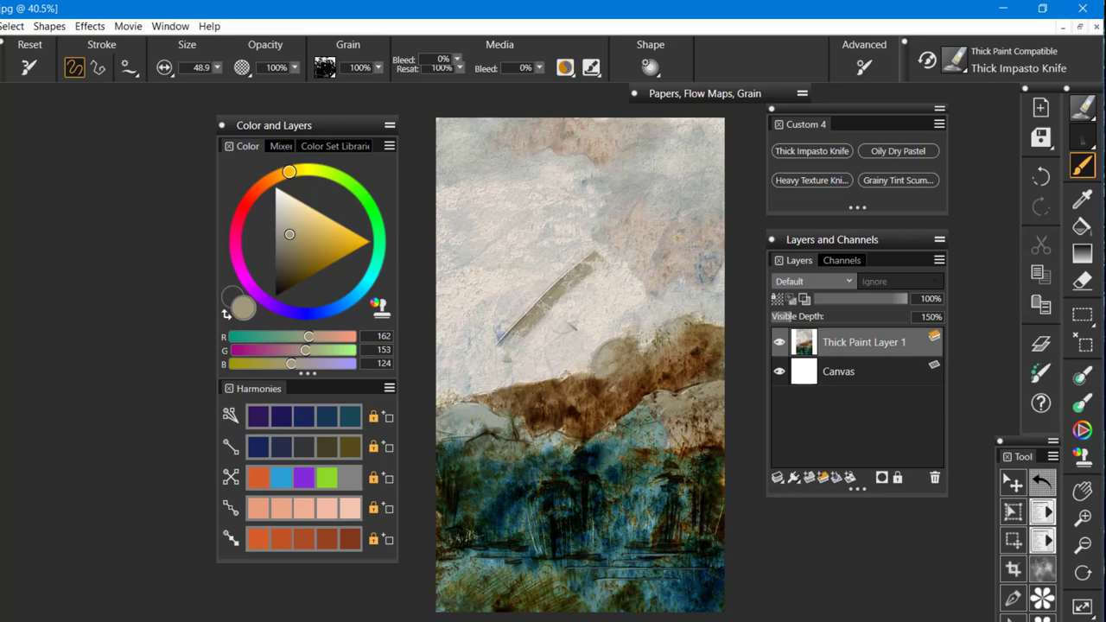
{"action": "key", "text": "ctrl+z"}
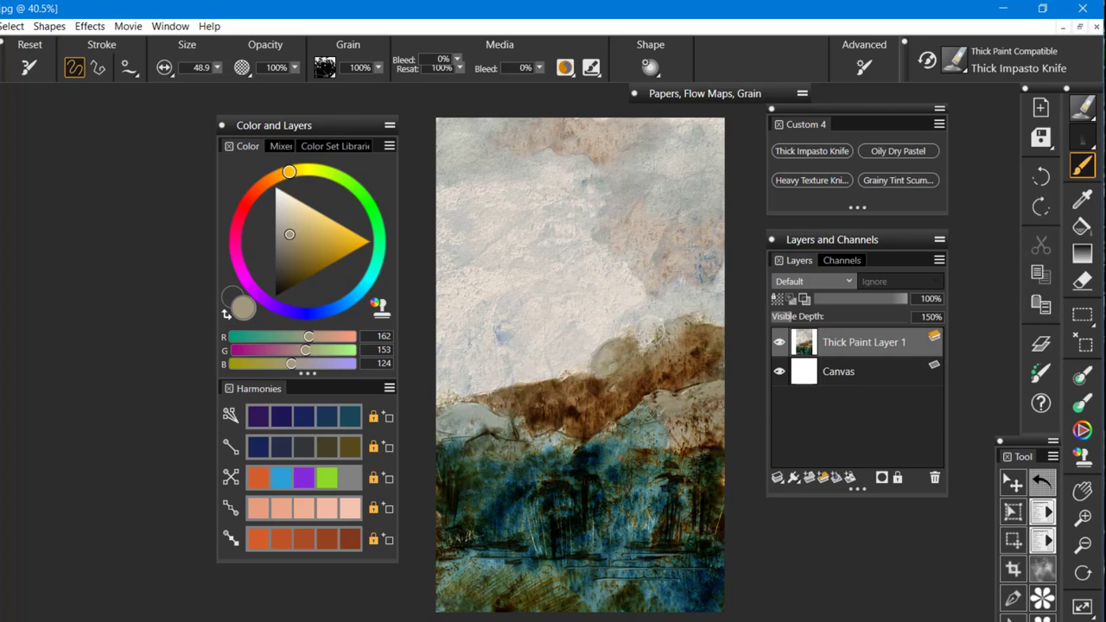
{"action": "left_click", "coordinate": [702, 95]}
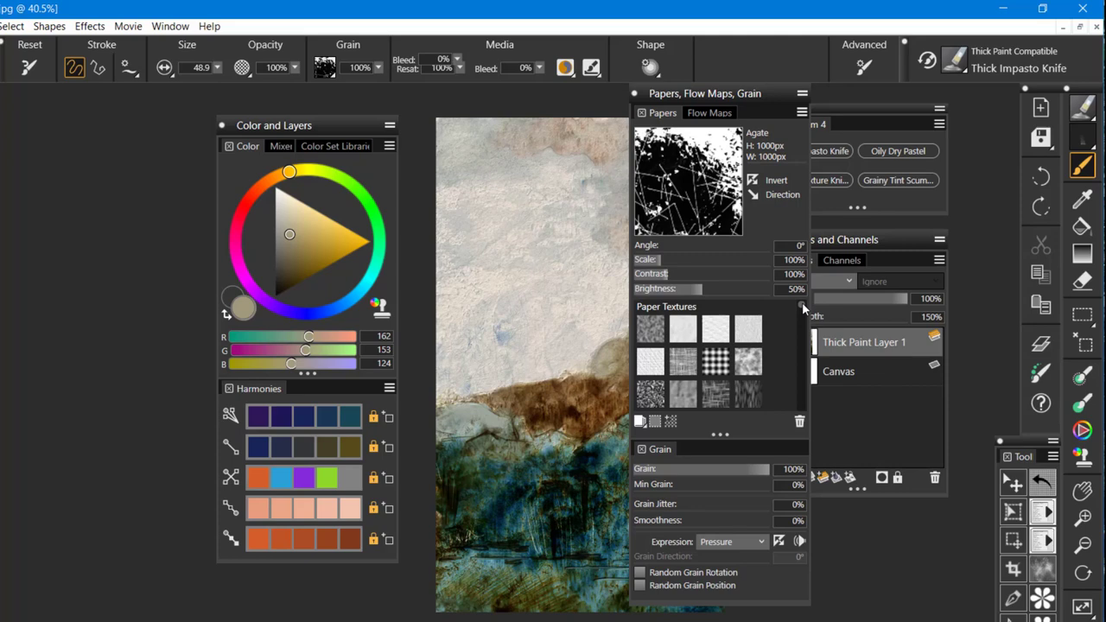
Step: Browse the paper textures, then collapse the Papers panel with Agate still active
{"action": "mouse_move", "coordinate": [802, 308]}
{"action": "left_mouse_down"}
{"action": "mouse_move", "coordinate": [805, 371]}
{"action": "mouse_move", "coordinate": [673, 368]}
{"action": "left_mouse_up"}
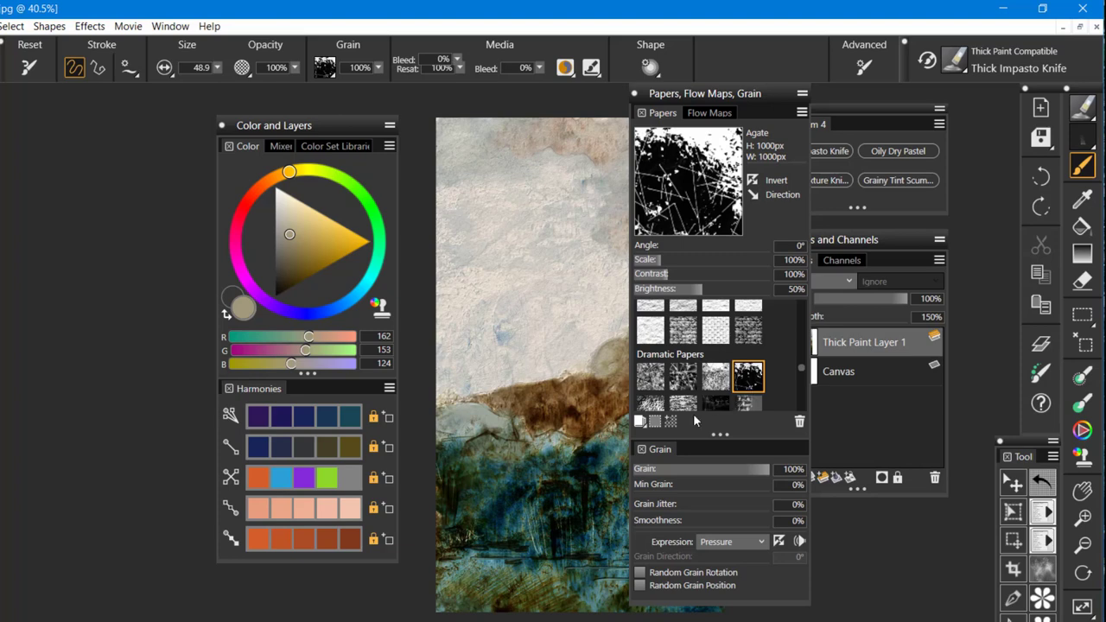
{"action": "left_click", "coordinate": [704, 95]}
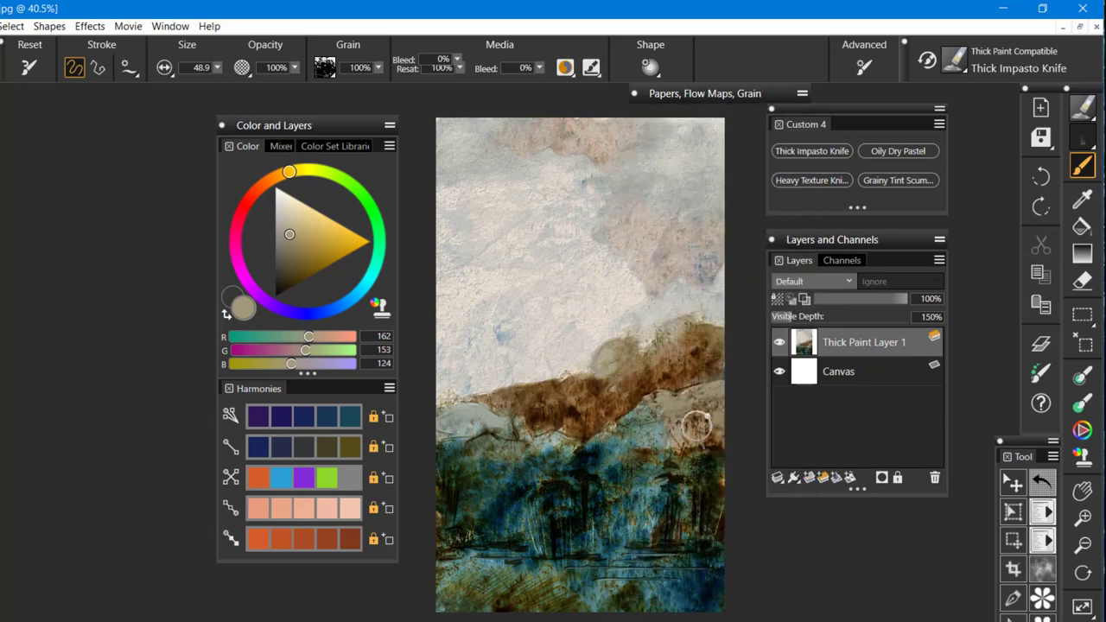
Step: Knife-stroke the hillside and smear sampled grey-green paint along the hill edge
{"action": "left_click_drag", "start_coordinate": [702, 420], "coordinate": [676, 404]}
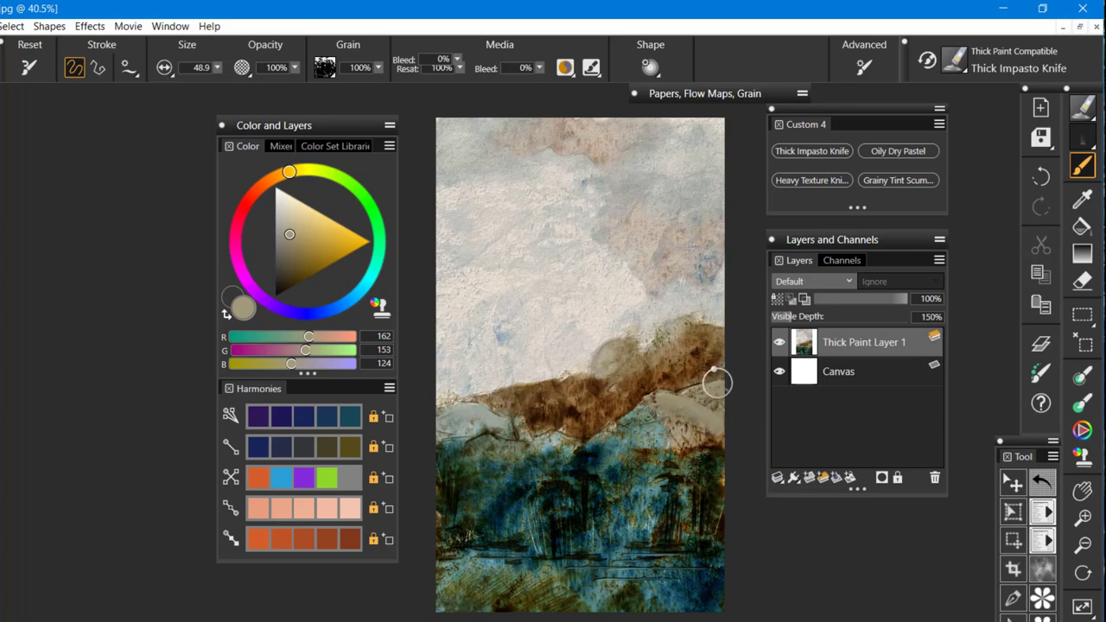
{"action": "left_click_drag", "start_coordinate": [609, 257], "coordinate": [525, 322]}
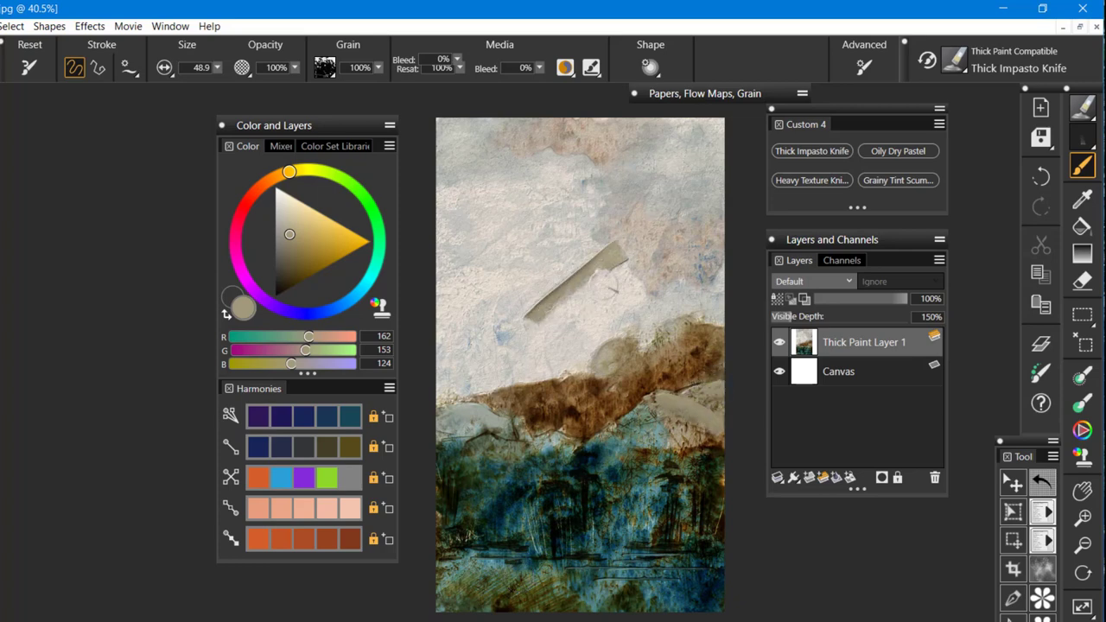
{"action": "key", "text": "ctrl+z"}
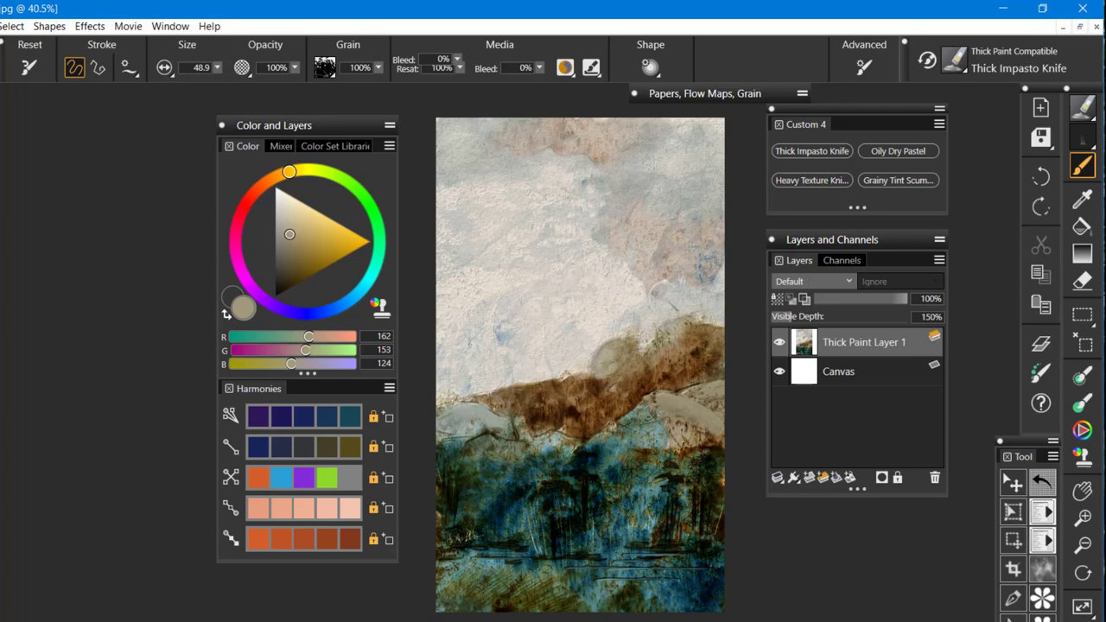
{"action": "left_click", "coordinate": [496, 419], "text": "alt"}
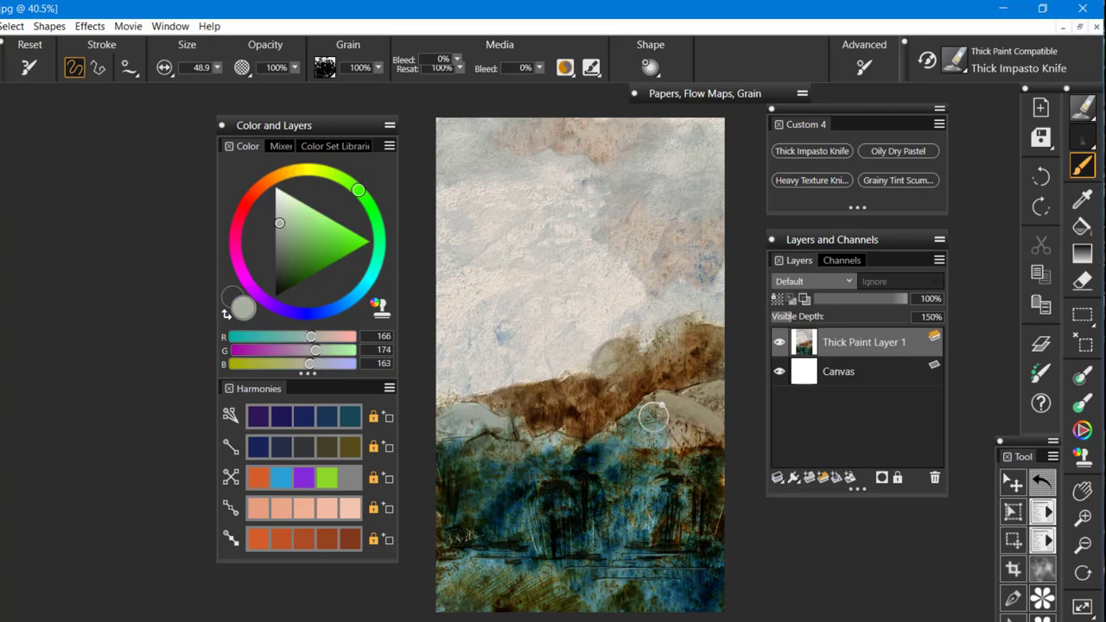
{"action": "left_click_drag", "start_coordinate": [651, 412], "coordinate": [654, 413]}
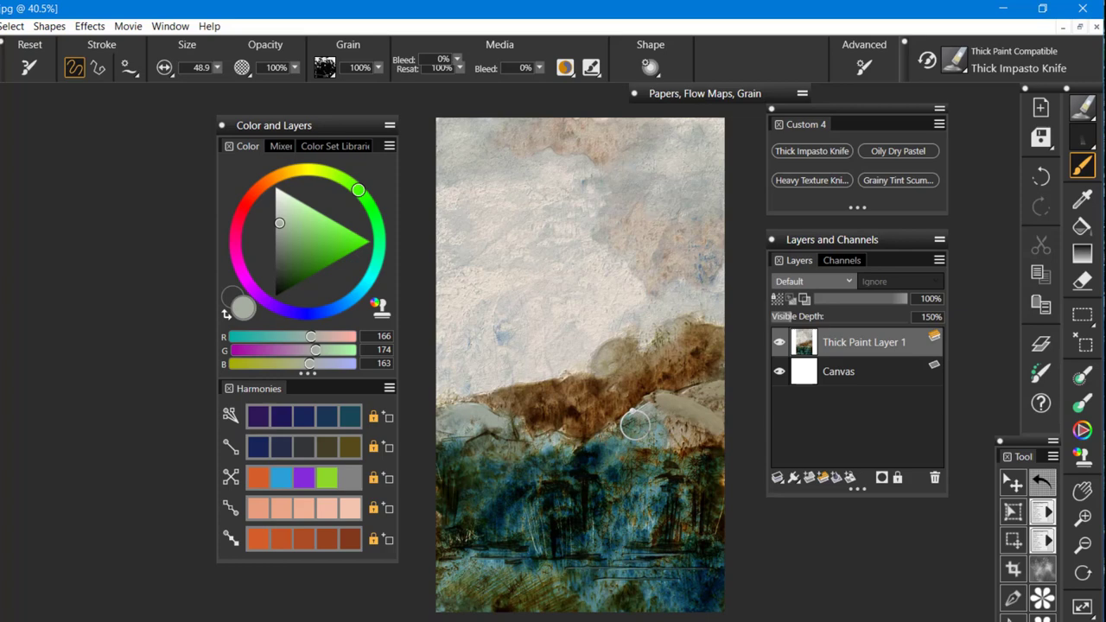
{"action": "mouse_move", "coordinate": [614, 444]}
{"action": "left_mouse_down"}
{"action": "mouse_move", "coordinate": [677, 423]}
{"action": "mouse_move", "coordinate": [684, 432]}
{"action": "mouse_move", "coordinate": [640, 420]}
{"action": "left_mouse_up"}
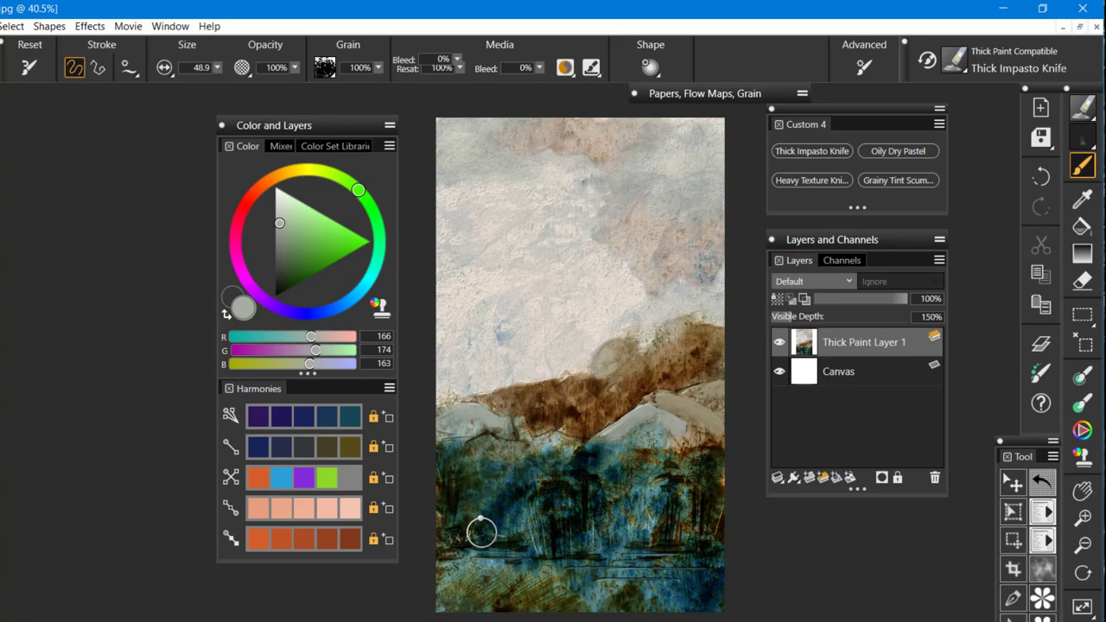
Step: Sample tan, enlarge the brush to 89.9, and knife tan and brown strokes along the right ridges
{"action": "left_click", "coordinate": [719, 332], "text": "alt"}
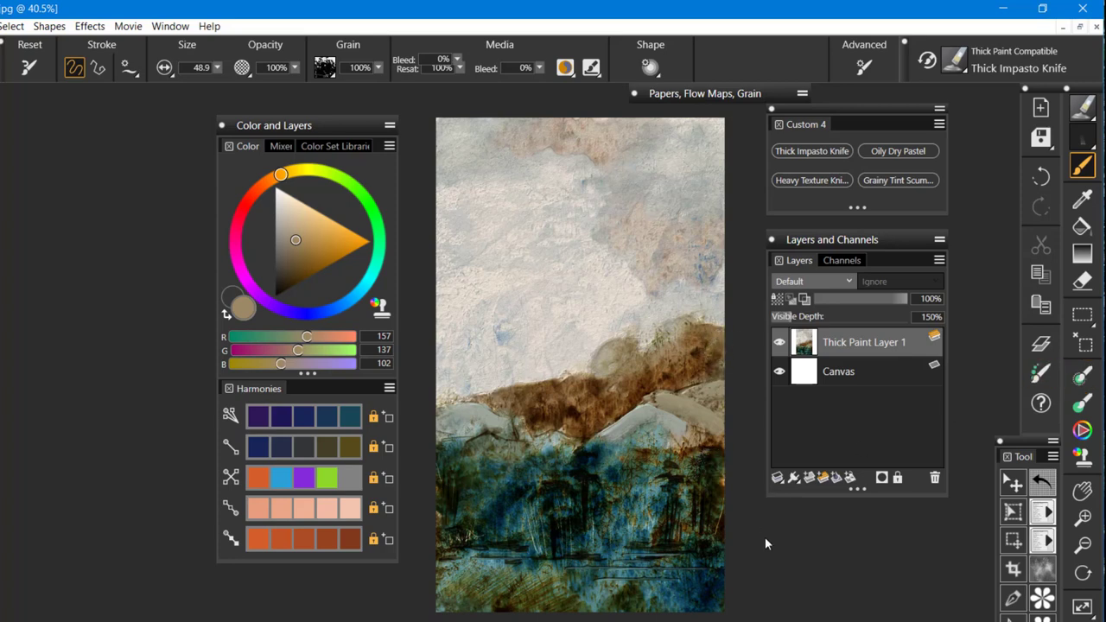
{"action": "mouse_move", "coordinate": [765, 537]}
{"action": "left_mouse_down"}
{"action": "mouse_move", "coordinate": [799, 539]}
{"action": "mouse_move", "coordinate": [788, 539]}
{"action": "left_mouse_up"}
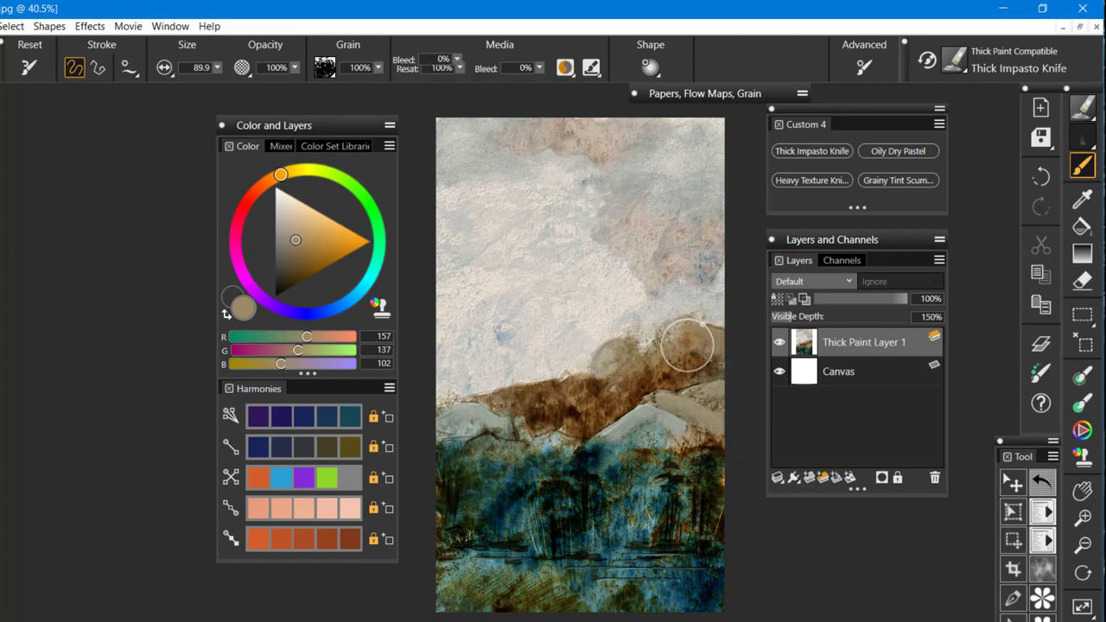
{"action": "left_click_drag", "start_coordinate": [687, 344], "coordinate": [548, 450]}
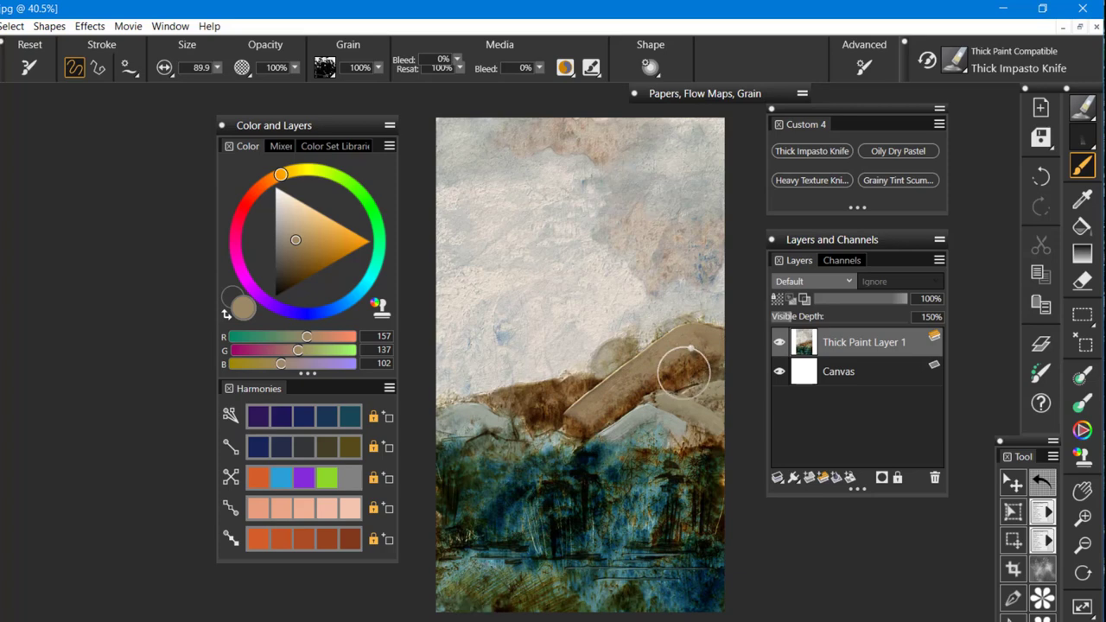
{"action": "key", "text": "ctrl+z"}
{"action": "mouse_move", "coordinate": [688, 350]}
{"action": "left_mouse_down"}
{"action": "mouse_move", "coordinate": [725, 356]}
{"action": "mouse_move", "coordinate": [699, 343]}
{"action": "mouse_move", "coordinate": [629, 382]}
{"action": "left_mouse_up"}
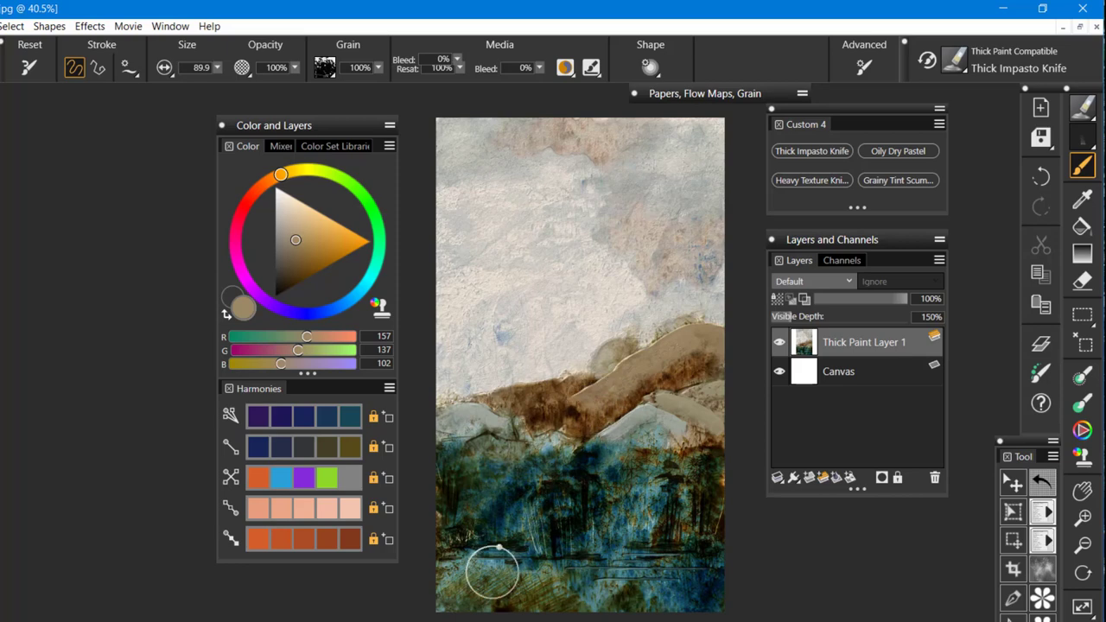
{"action": "mouse_move", "coordinate": [604, 380]}
{"action": "left_mouse_down"}
{"action": "mouse_move", "coordinate": [710, 339]}
{"action": "mouse_move", "coordinate": [671, 351]}
{"action": "mouse_move", "coordinate": [619, 404]}
{"action": "left_mouse_up"}
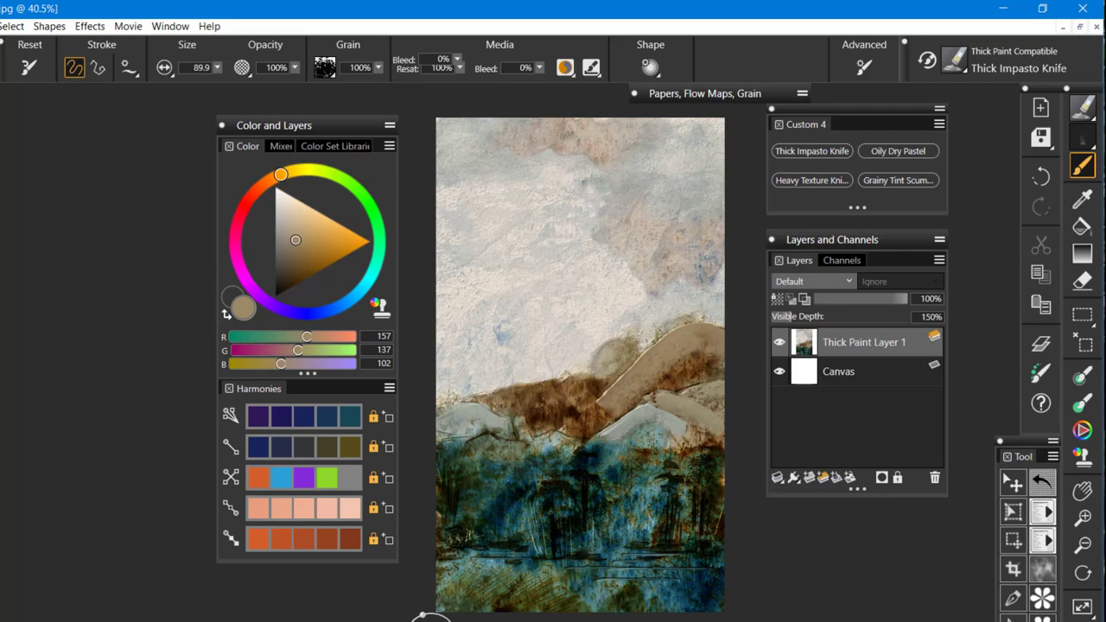
{"action": "left_click_drag", "start_coordinate": [661, 354], "coordinate": [613, 390]}
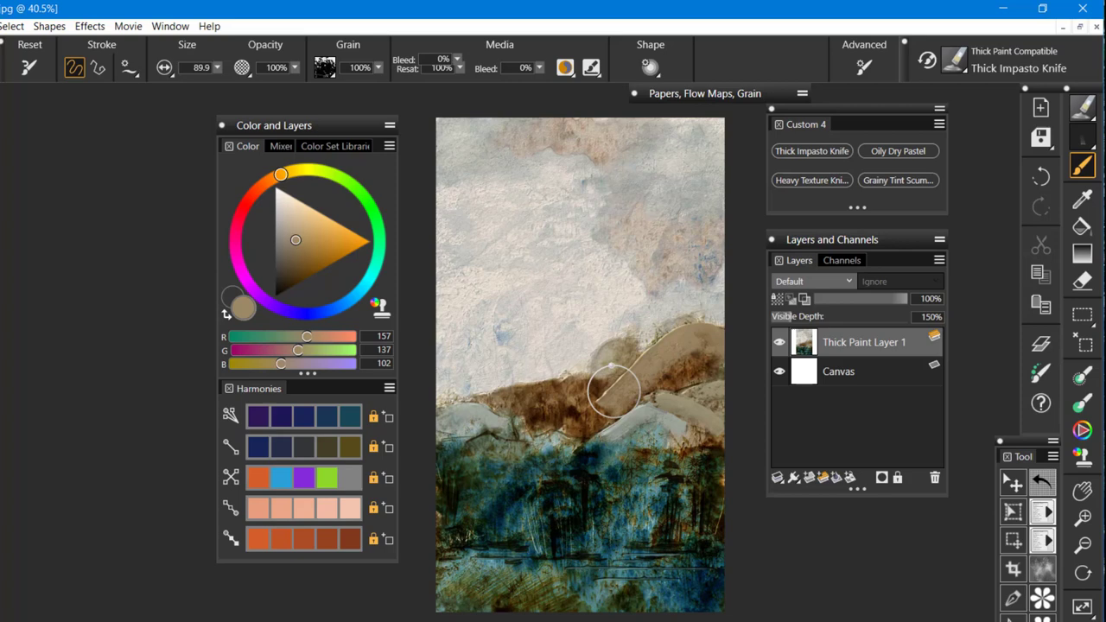
{"action": "left_click_drag", "start_coordinate": [613, 391], "coordinate": [612, 393]}
Step: Sample the hill's dark brown and knife broad strokes across the ridge at size about 66, then shrink the brush
{"action": "left_click", "coordinate": [600, 418], "text": "alt"}
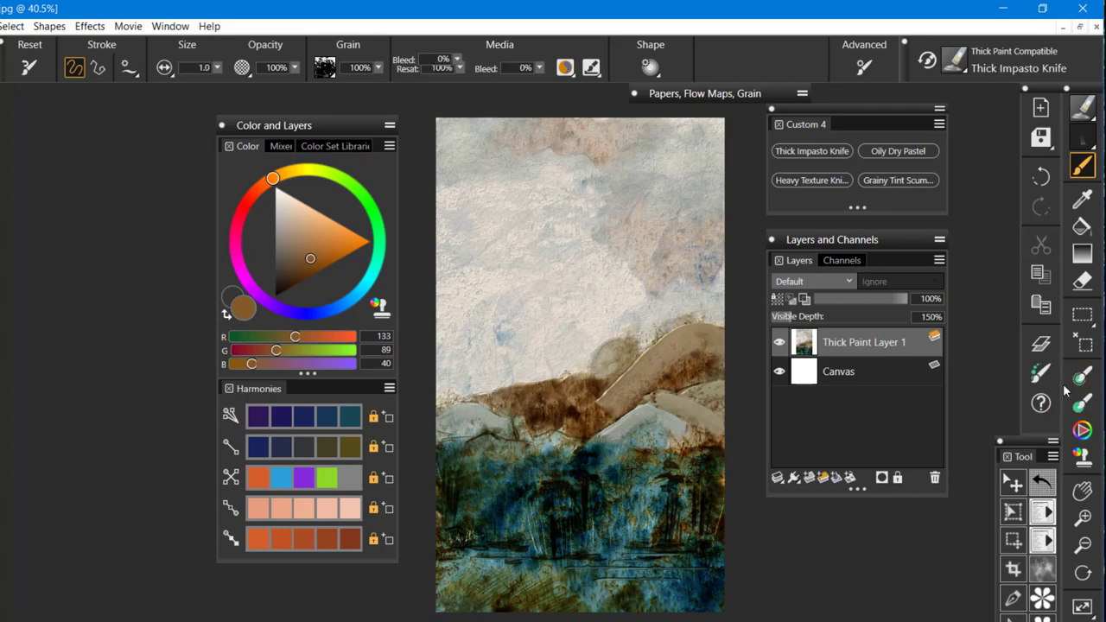
{"action": "mouse_move", "coordinate": [770, 522]}
{"action": "left_mouse_down"}
{"action": "mouse_move", "coordinate": [800, 522]}
{"action": "mouse_move", "coordinate": [734, 496]}
{"action": "left_mouse_up"}
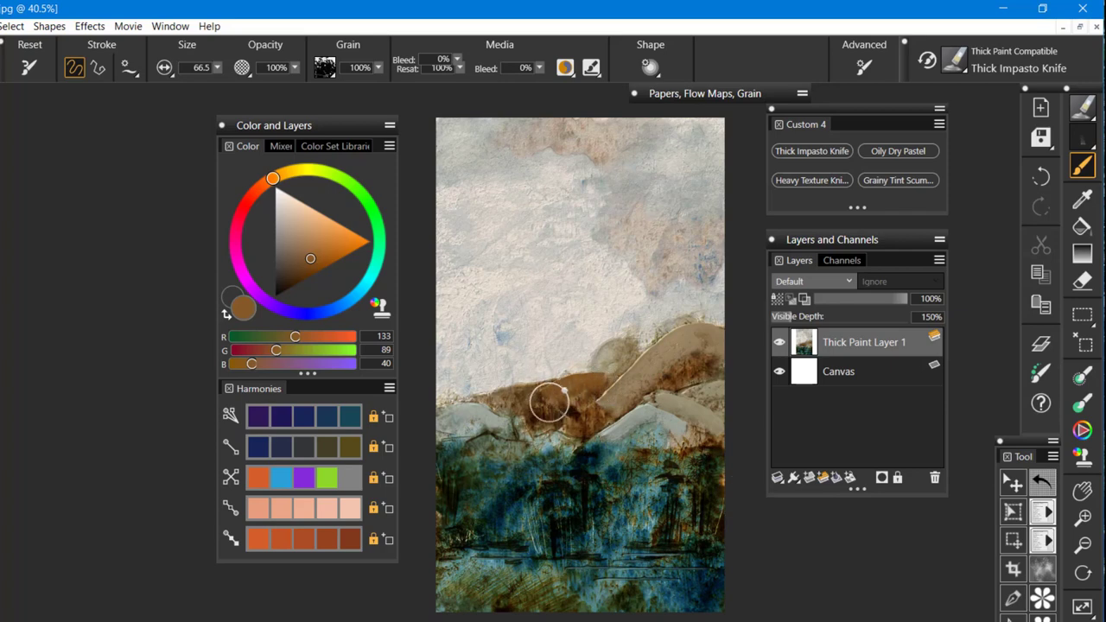
{"action": "mouse_move", "coordinate": [530, 400]}
{"action": "left_mouse_down"}
{"action": "mouse_move", "coordinate": [485, 409]}
{"action": "mouse_move", "coordinate": [562, 392]}
{"action": "mouse_move", "coordinate": [533, 393]}
{"action": "mouse_move", "coordinate": [536, 412]}
{"action": "mouse_move", "coordinate": [526, 392]}
{"action": "mouse_move", "coordinate": [547, 385]}
{"action": "mouse_move", "coordinate": [570, 389]}
{"action": "mouse_move", "coordinate": [580, 412]}
{"action": "mouse_move", "coordinate": [573, 394]}
{"action": "mouse_move", "coordinate": [601, 396]}
{"action": "mouse_move", "coordinate": [591, 384]}
{"action": "mouse_move", "coordinate": [542, 423]}
{"action": "mouse_move", "coordinate": [550, 396]}
{"action": "mouse_move", "coordinate": [506, 400]}
{"action": "left_mouse_up"}
{"action": "key", "text": "ctrl+z"}
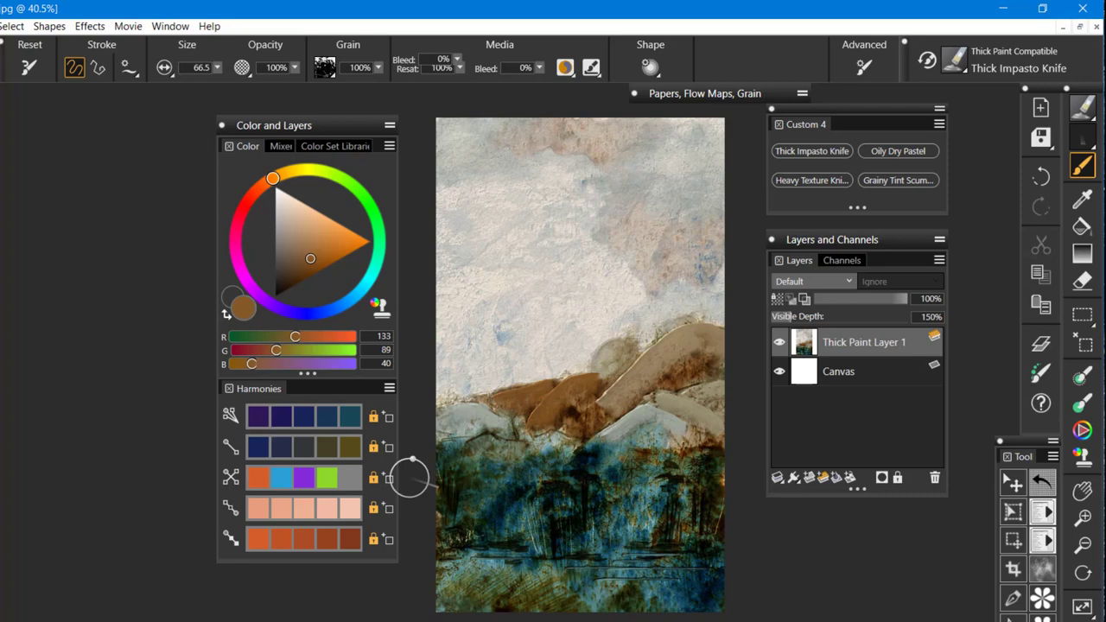
{"action": "left_click_drag", "start_coordinate": [584, 388], "coordinate": [599, 390]}
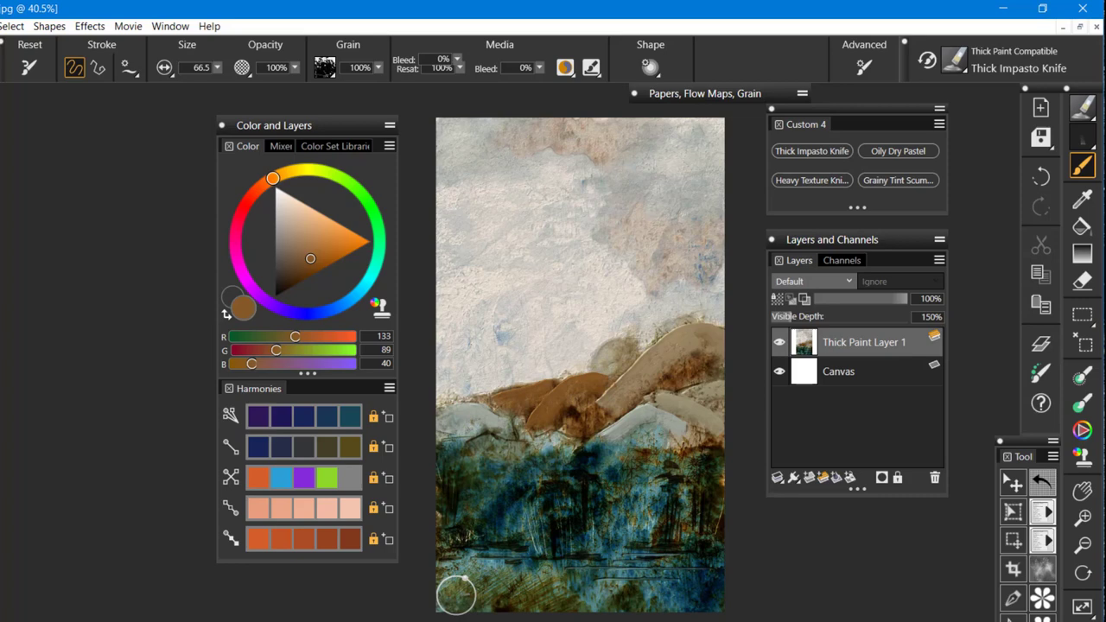
{"action": "mouse_move", "coordinate": [713, 346]}
{"action": "left_mouse_down"}
{"action": "mouse_move", "coordinate": [694, 363]}
{"action": "mouse_move", "coordinate": [710, 356]}
{"action": "left_mouse_up"}
{"action": "key", "text": "ctrl+alt"}
{"action": "left_click_drag", "start_coordinate": [761, 528], "coordinate": [761, 528]}
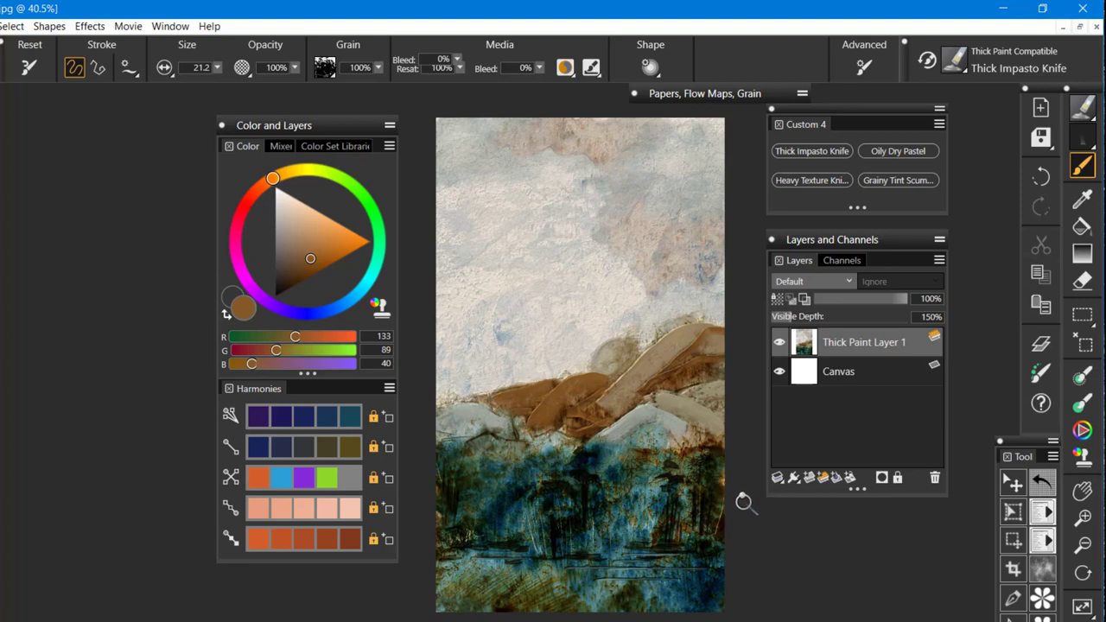
Step: Switch to Grainy Tint Scumble and clone from the rust5 texture, previewed over the painting at 50%
{"action": "left_click", "coordinate": [898, 180]}
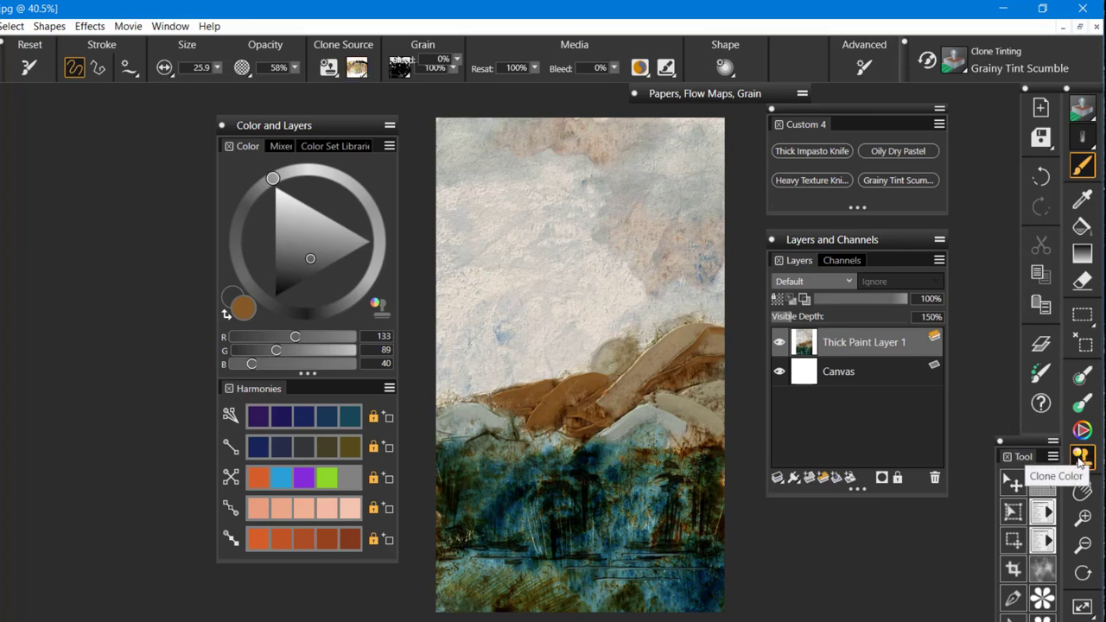
{"action": "left_click", "coordinate": [356, 67]}
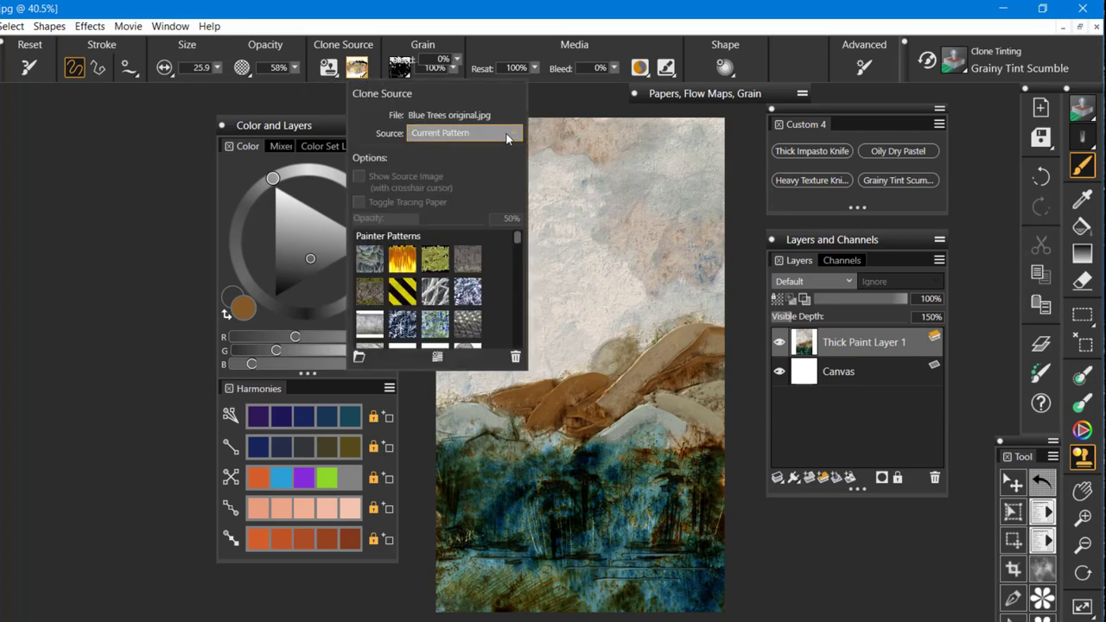
{"action": "left_click", "coordinate": [513, 134]}
{"action": "left_click", "coordinate": [432, 177]}
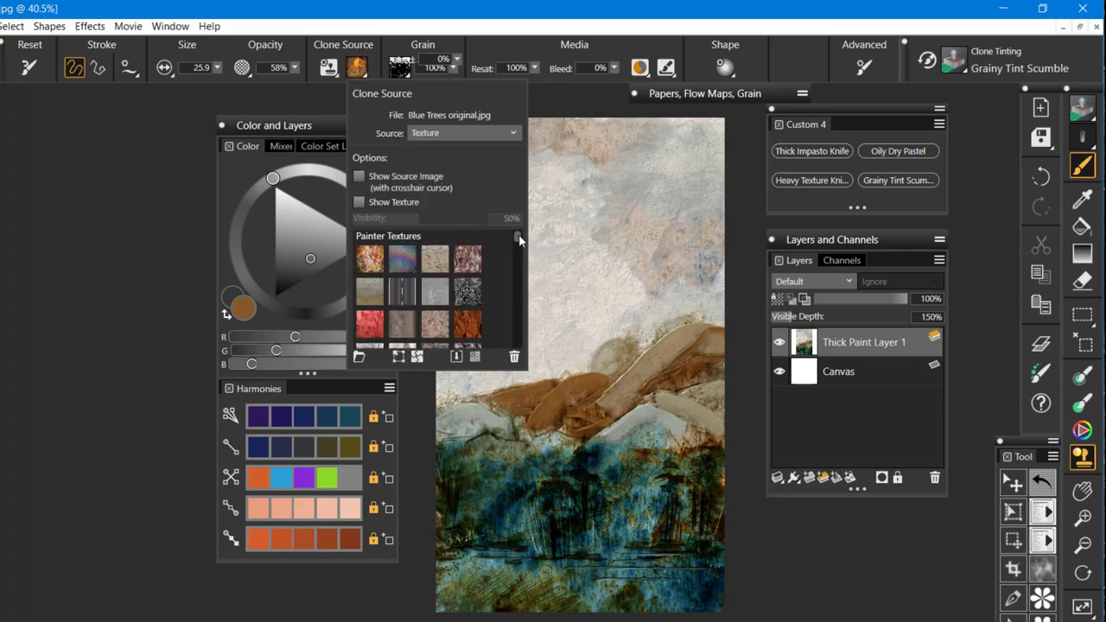
{"action": "left_click_drag", "start_coordinate": [518, 234], "coordinate": [513, 330]}
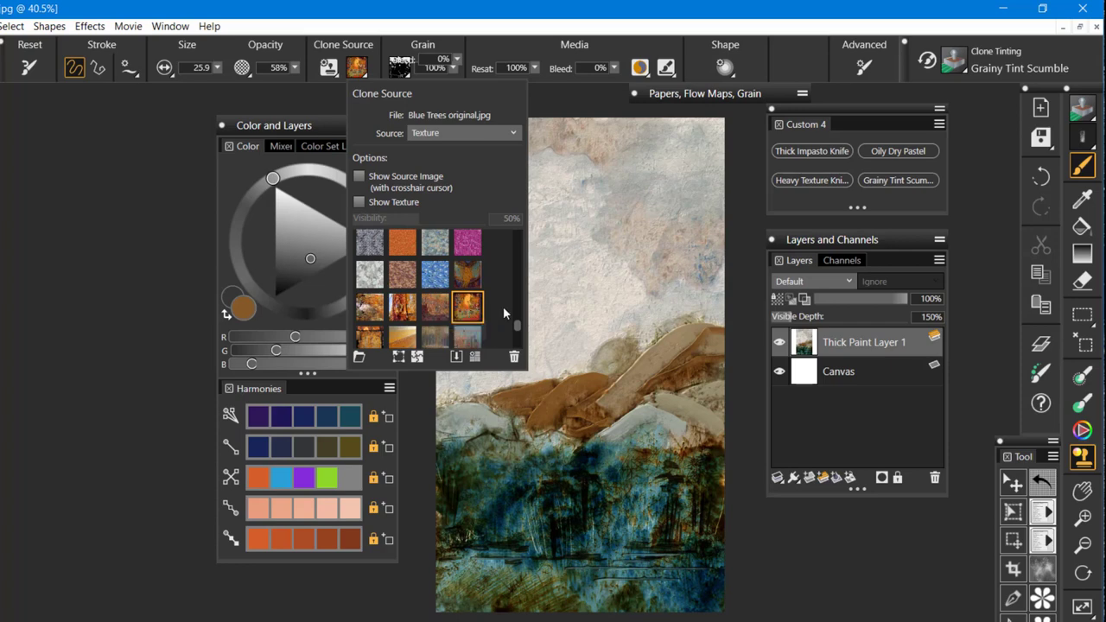
{"action": "left_click", "coordinate": [359, 202]}
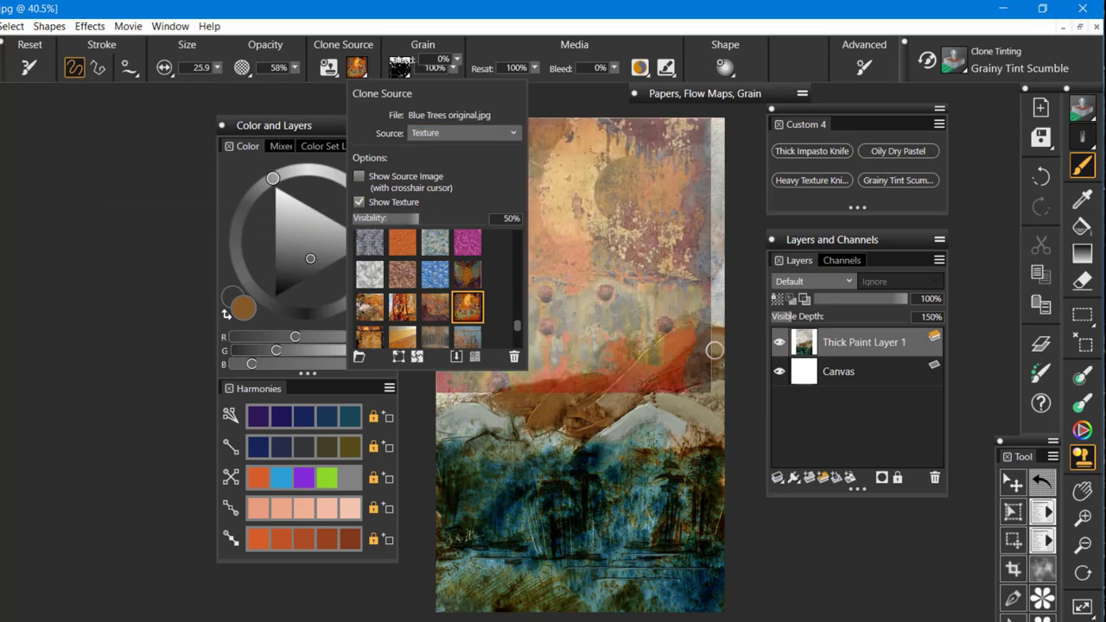
Step: Move the rust5 texture down over the lower painting and stretch it wider, taller and past the bottom
{"action": "left_click", "coordinate": [398, 358]}
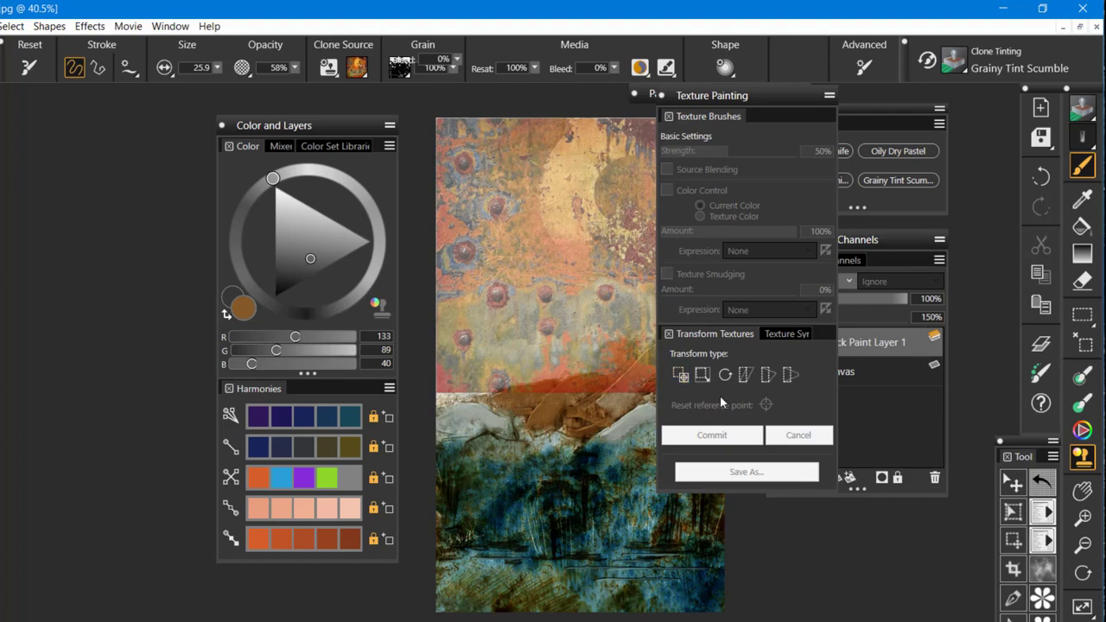
{"action": "left_click", "coordinate": [680, 374]}
{"action": "left_click_drag", "start_coordinate": [564, 266], "coordinate": [552, 554]}
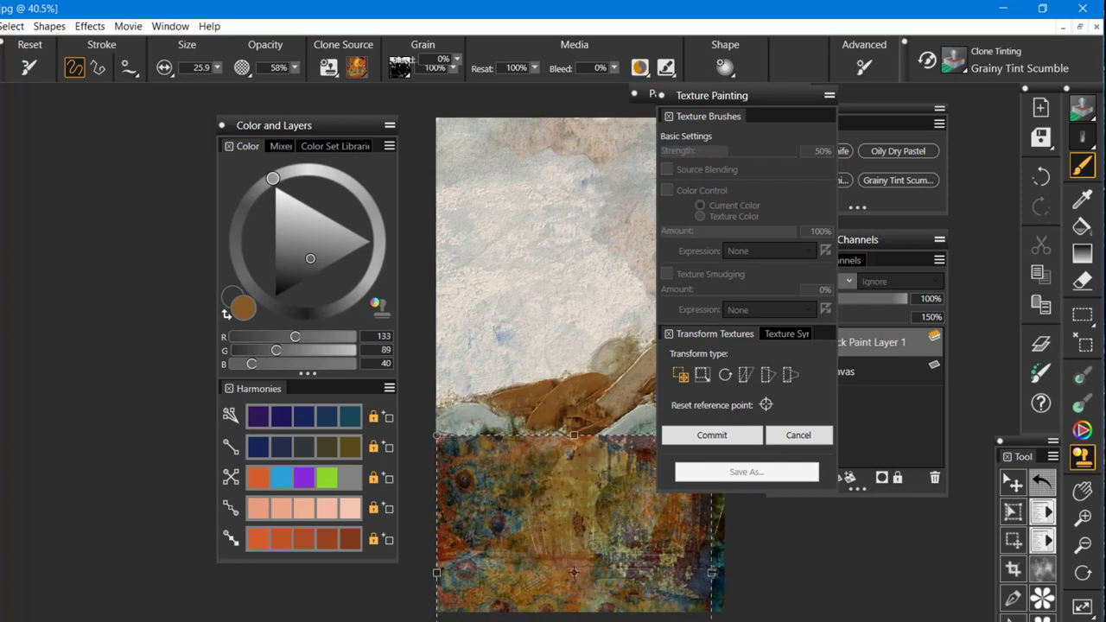
{"action": "left_click_drag", "start_coordinate": [767, 572], "coordinate": [813, 588]}
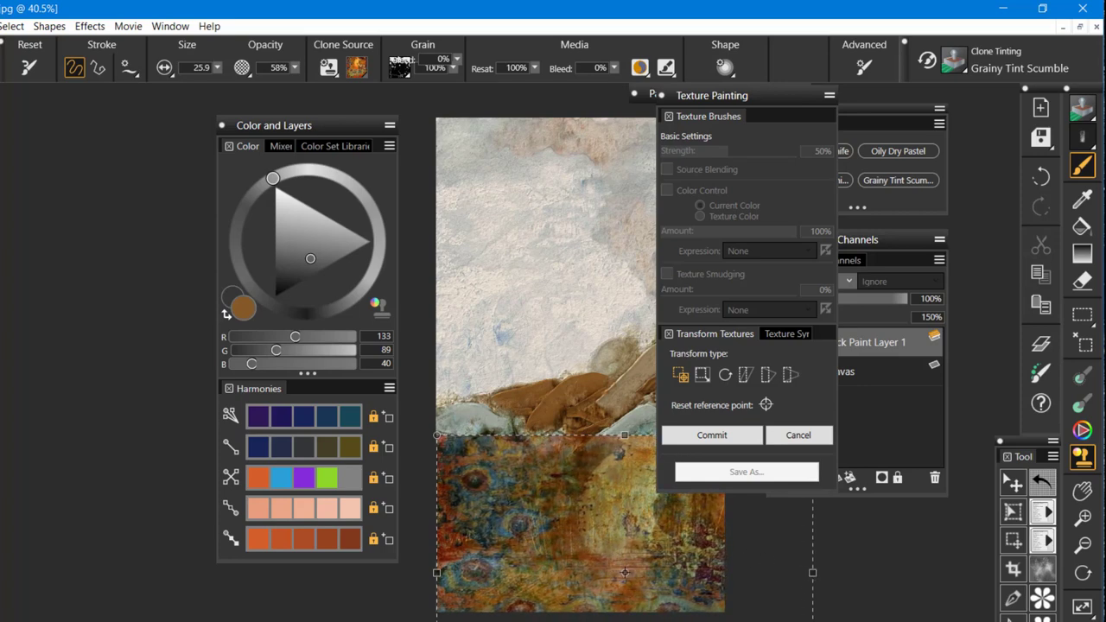
{"action": "left_click_drag", "start_coordinate": [624, 572], "coordinate": [624, 605]}
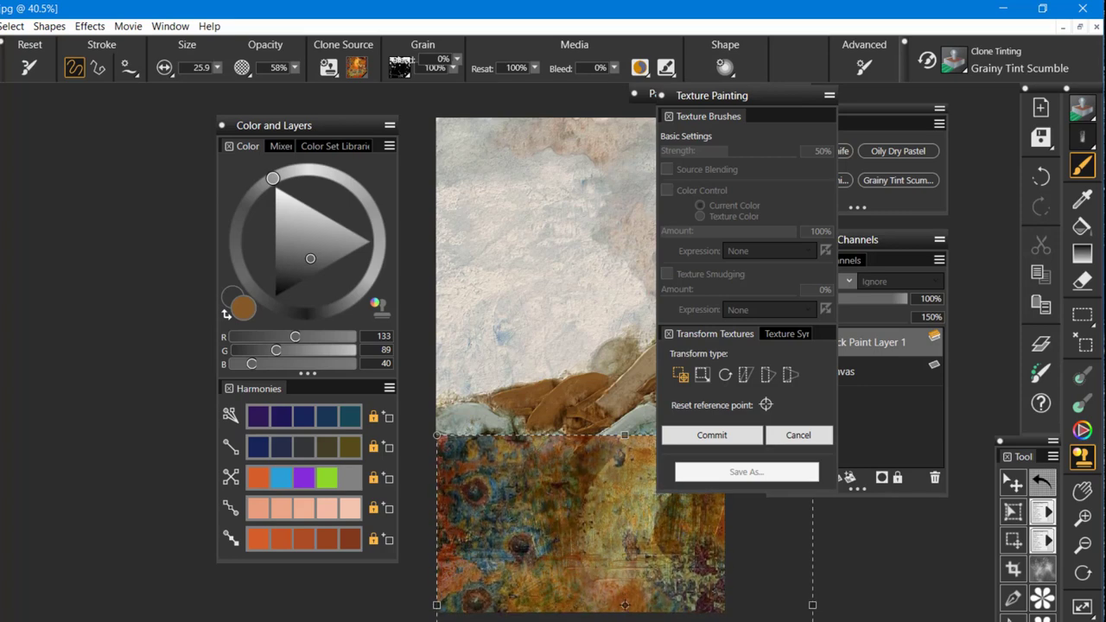
{"action": "left_click_drag", "start_coordinate": [624, 435], "coordinate": [623, 377]}
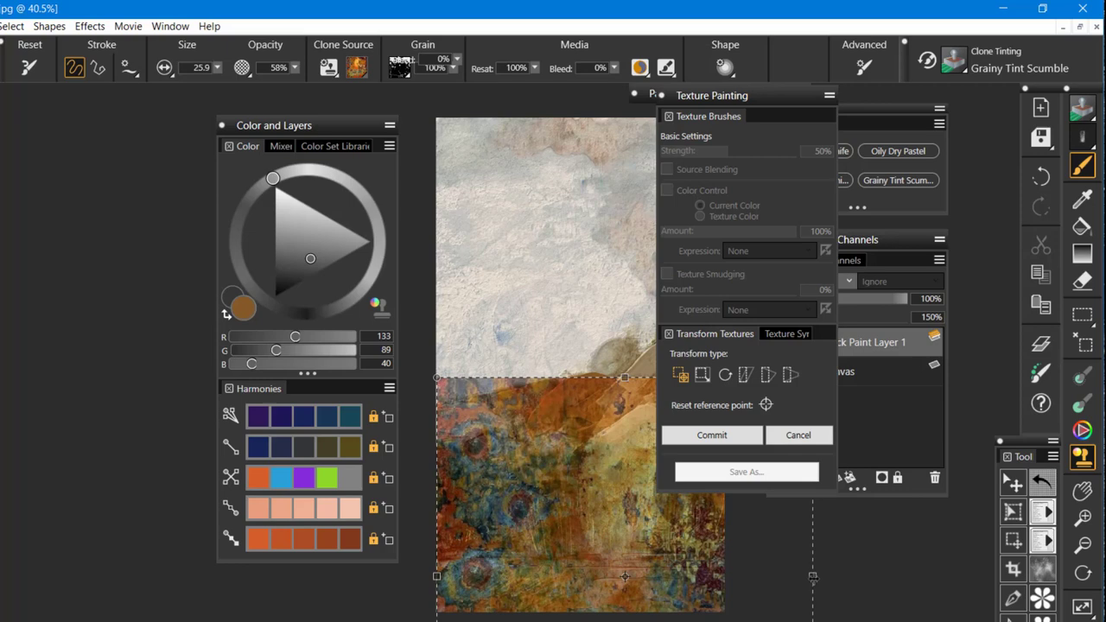
{"action": "mouse_move", "coordinate": [821, 576]}
{"action": "left_mouse_down"}
{"action": "mouse_move", "coordinate": [843, 581]}
{"action": "mouse_move", "coordinate": [835, 576]}
{"action": "left_mouse_up"}
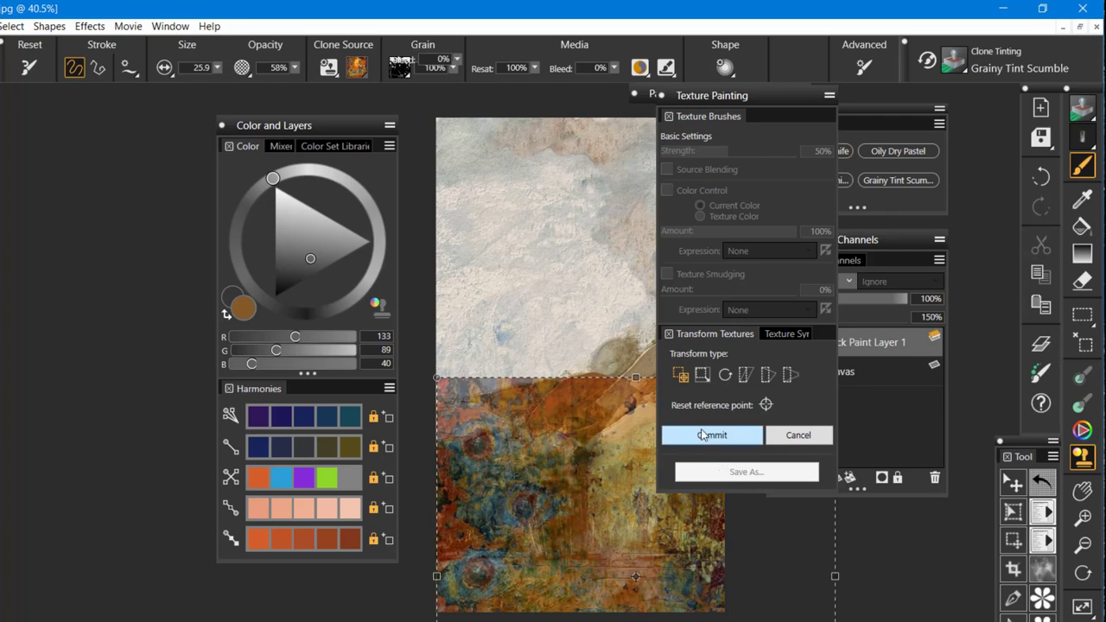
Step: Commit the texture transform, accept the warning, hide the texture preview and close the panels
{"action": "left_click", "coordinate": [704, 434]}
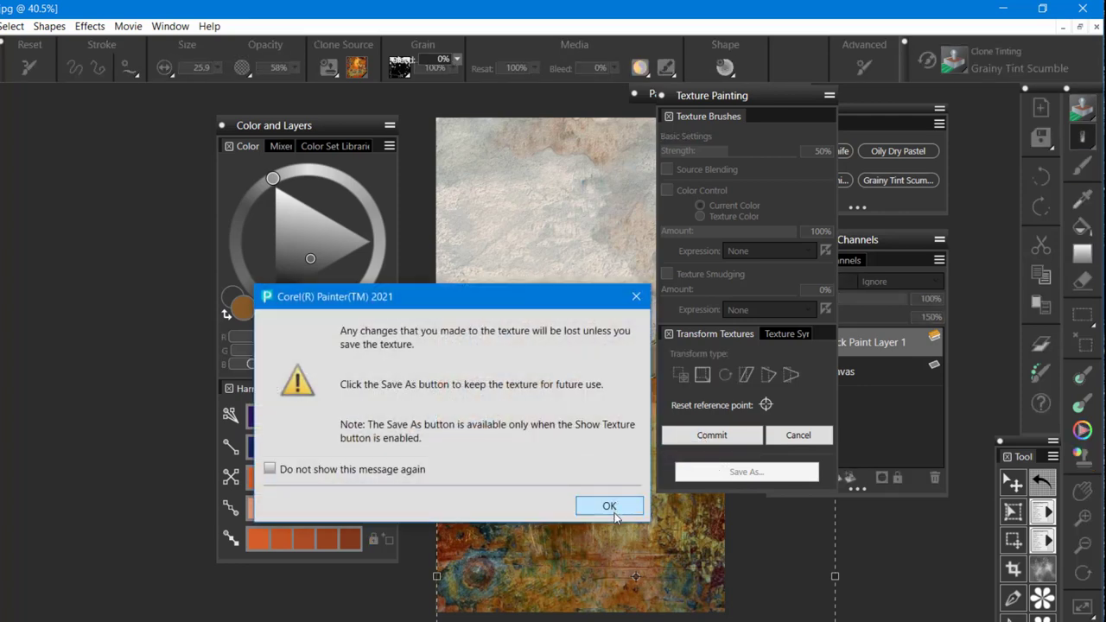
{"action": "left_click", "coordinate": [609, 507]}
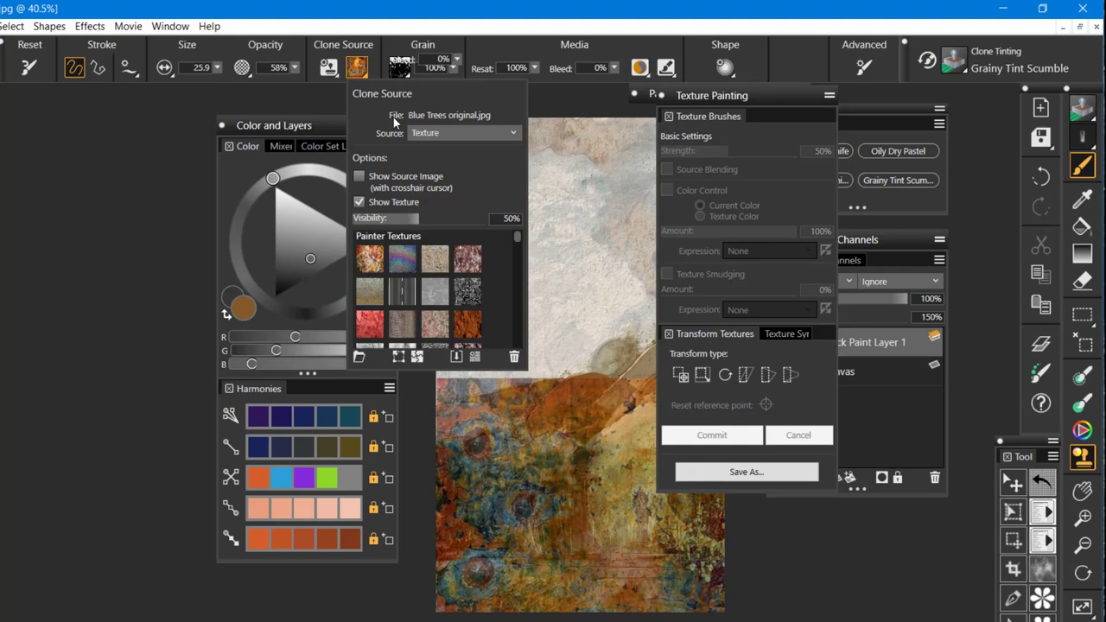
{"action": "left_click", "coordinate": [375, 205]}
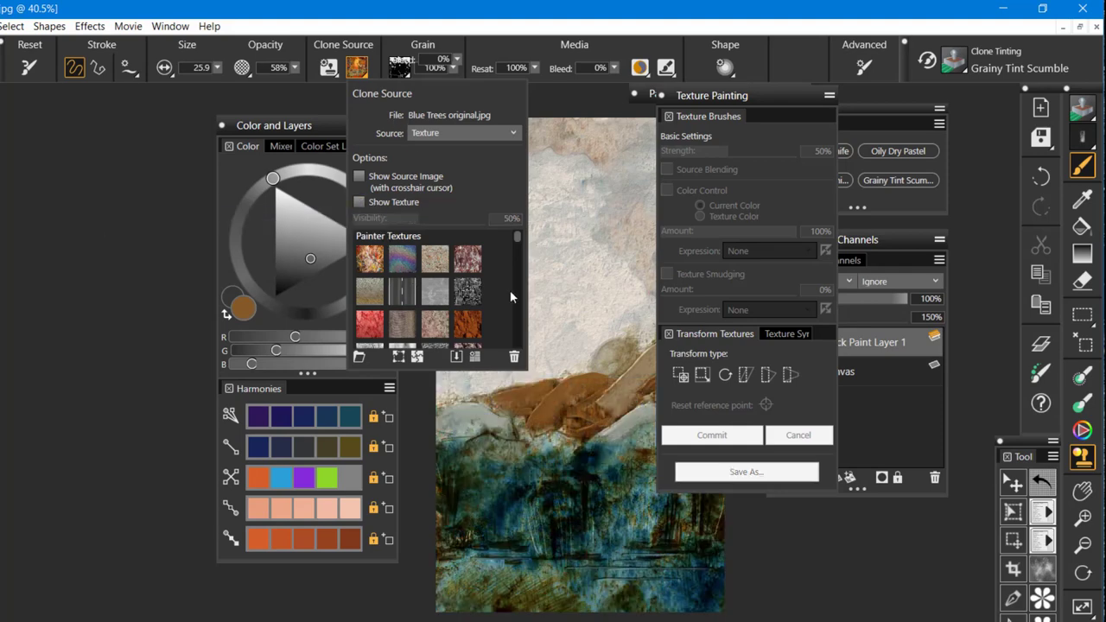
{"action": "left_click", "coordinate": [663, 95]}
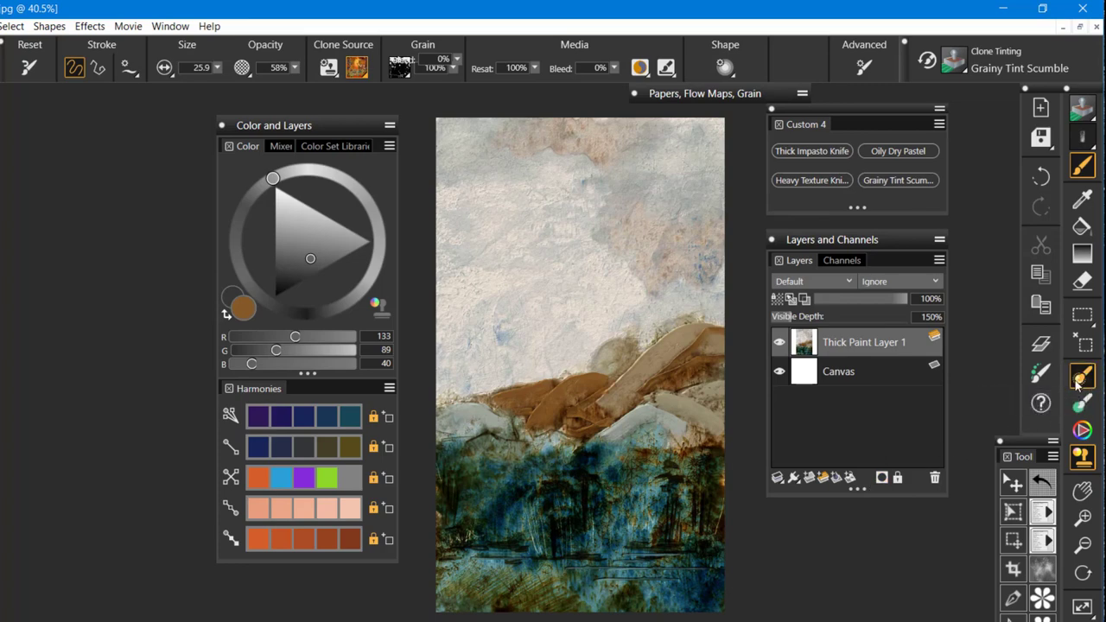
Step: Enlarge the Grainy Tint Scumble brush and paint orange texture over the lower blue forest
{"action": "left_click_drag", "start_coordinate": [927, 554], "coordinate": [948, 591]}
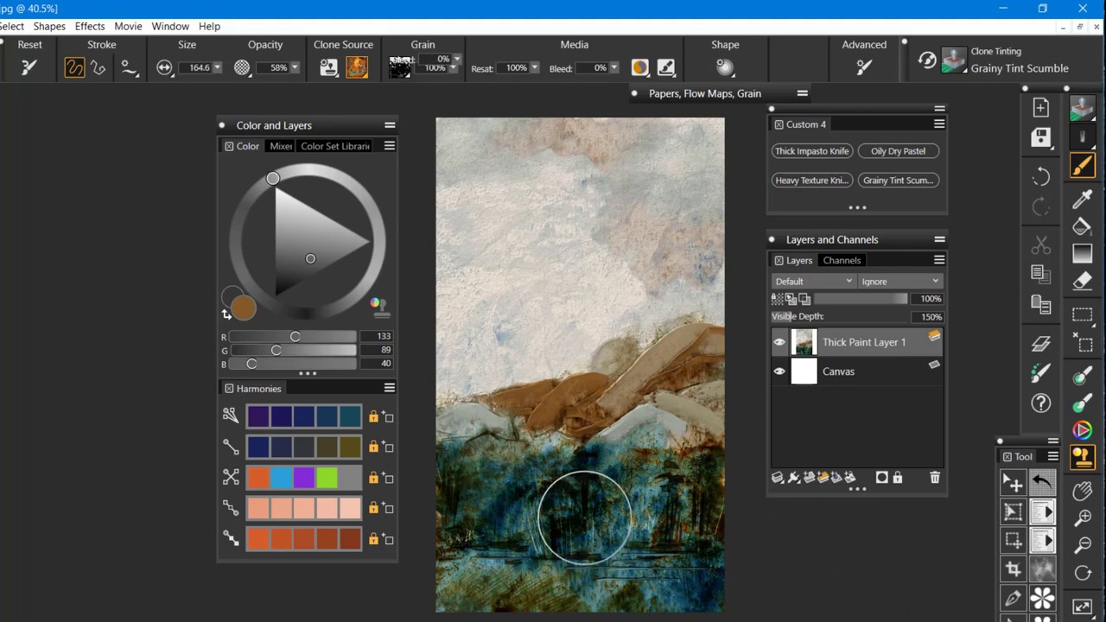
{"action": "mouse_move", "coordinate": [584, 517]}
{"action": "left_mouse_down"}
{"action": "mouse_move", "coordinate": [573, 513]}
{"action": "mouse_move", "coordinate": [653, 526]}
{"action": "left_mouse_up"}
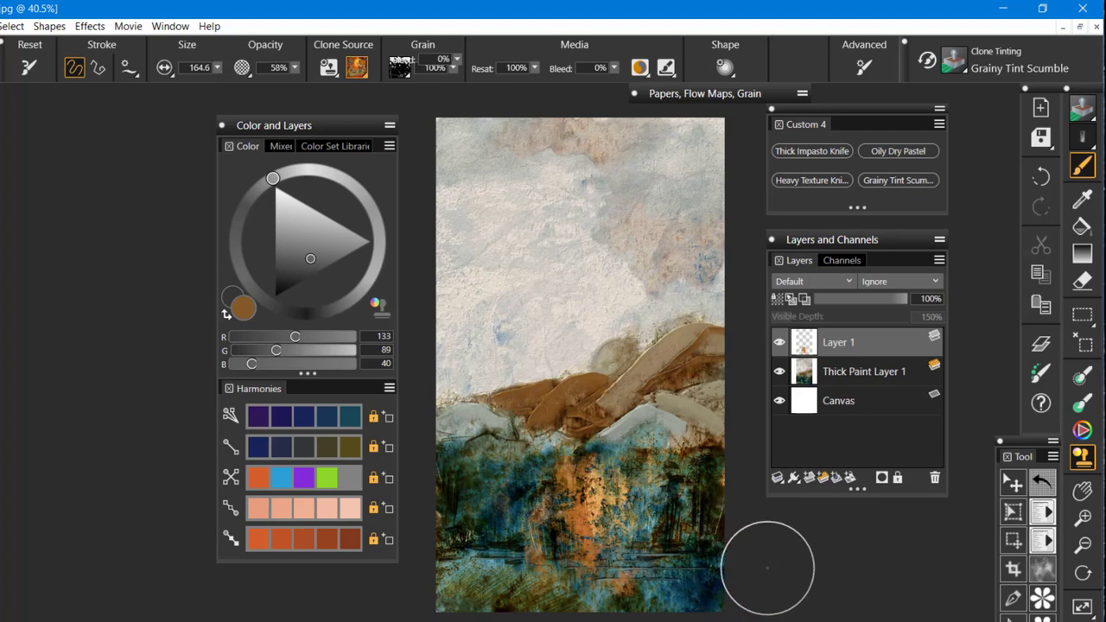
{"action": "key", "text": "ctrl+z"}
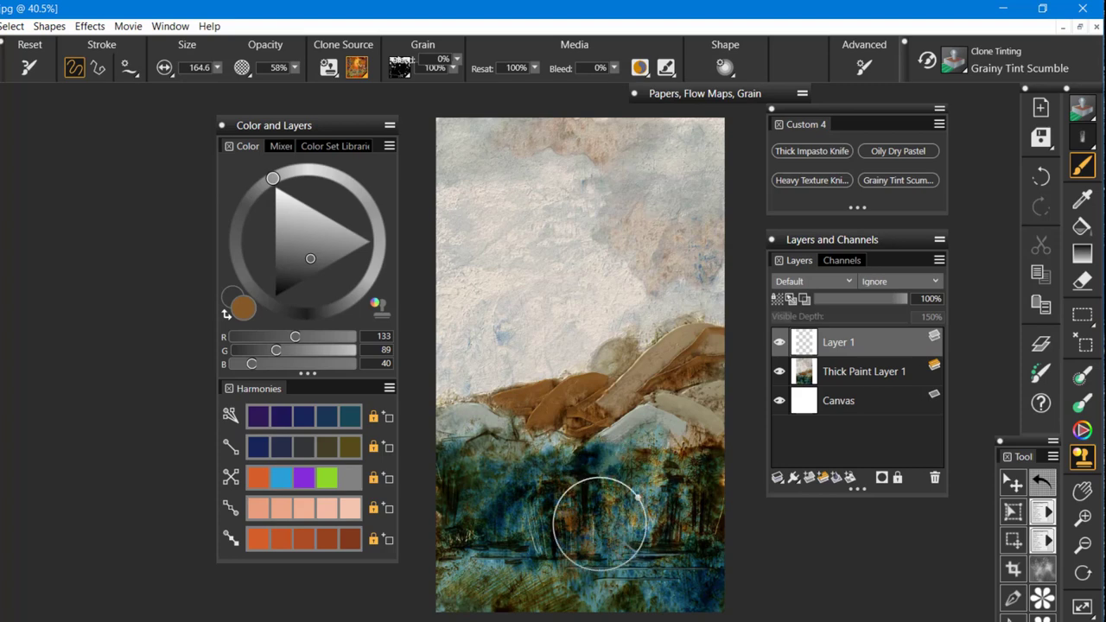
{"action": "mouse_move", "coordinate": [517, 493]}
{"action": "left_mouse_down"}
{"action": "mouse_move", "coordinate": [612, 472]}
{"action": "mouse_move", "coordinate": [651, 480]}
{"action": "mouse_move", "coordinate": [643, 522]}
{"action": "mouse_move", "coordinate": [615, 542]}
{"action": "mouse_move", "coordinate": [632, 530]}
{"action": "mouse_move", "coordinate": [610, 519]}
{"action": "mouse_move", "coordinate": [477, 512]}
{"action": "mouse_move", "coordinate": [522, 474]}
{"action": "mouse_move", "coordinate": [472, 545]}
{"action": "mouse_move", "coordinate": [579, 522]}
{"action": "mouse_move", "coordinate": [655, 539]}
{"action": "mouse_move", "coordinate": [702, 580]}
{"action": "mouse_move", "coordinate": [641, 547]}
{"action": "mouse_move", "coordinate": [632, 548]}
{"action": "mouse_move", "coordinate": [635, 577]}
{"action": "mouse_move", "coordinate": [620, 551]}
{"action": "mouse_move", "coordinate": [645, 556]}
{"action": "mouse_move", "coordinate": [631, 533]}
{"action": "mouse_move", "coordinate": [651, 521]}
{"action": "mouse_move", "coordinate": [682, 532]}
{"action": "mouse_move", "coordinate": [639, 523]}
{"action": "left_mouse_up"}
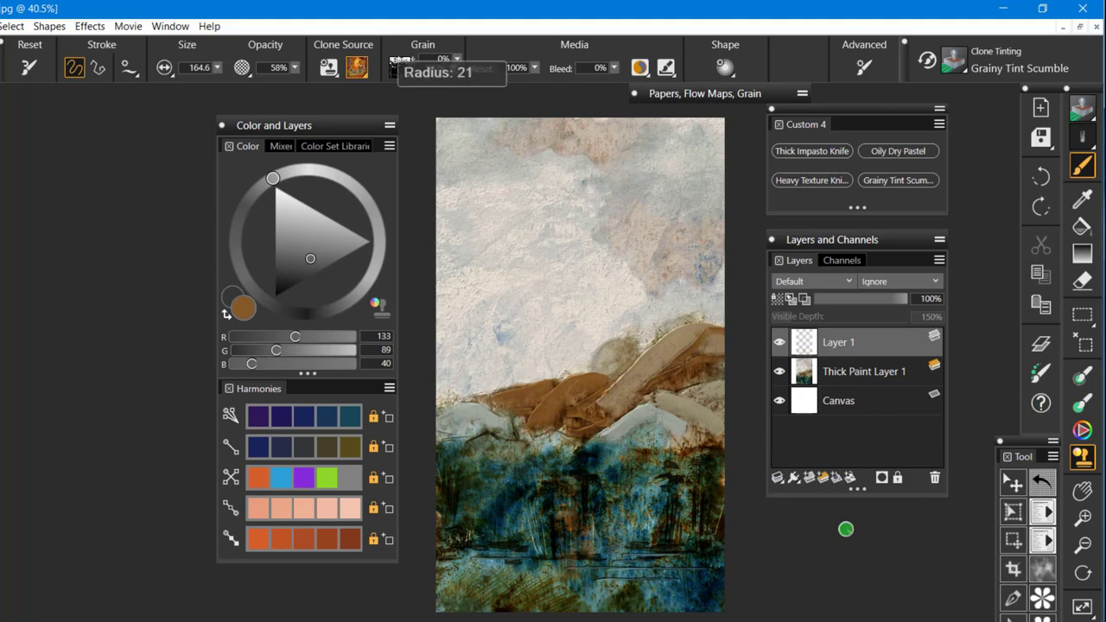
Step: Reduce the brush size to 29.7, keeping the last orange texture stroke
{"action": "left_click_drag", "start_coordinate": [846, 529], "coordinate": [817, 507]}
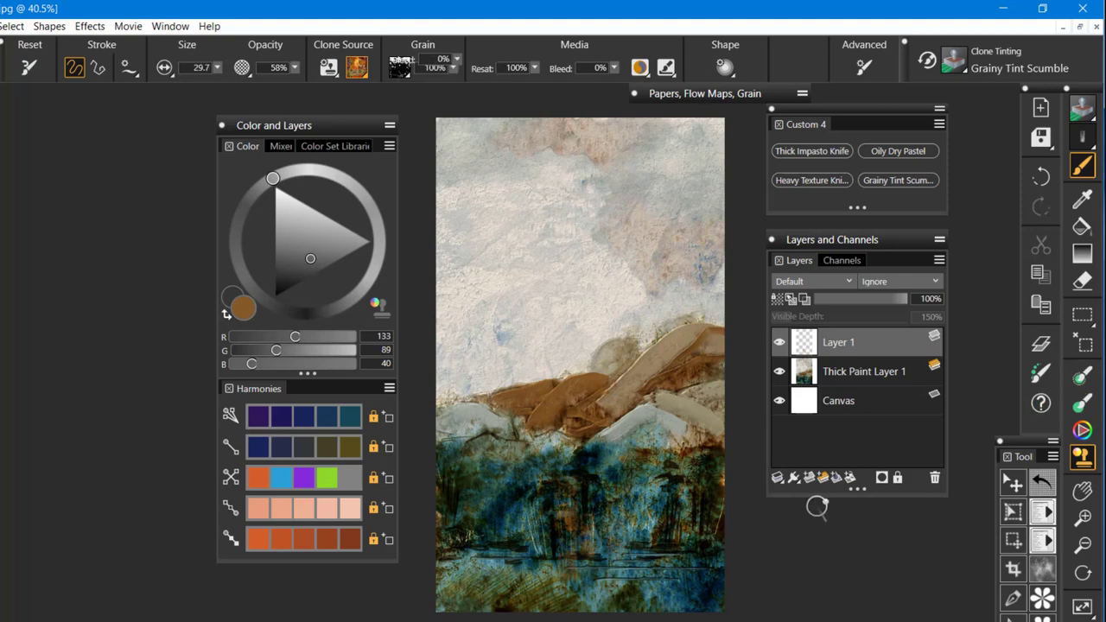
{"action": "key", "text": "ctrl+z"}
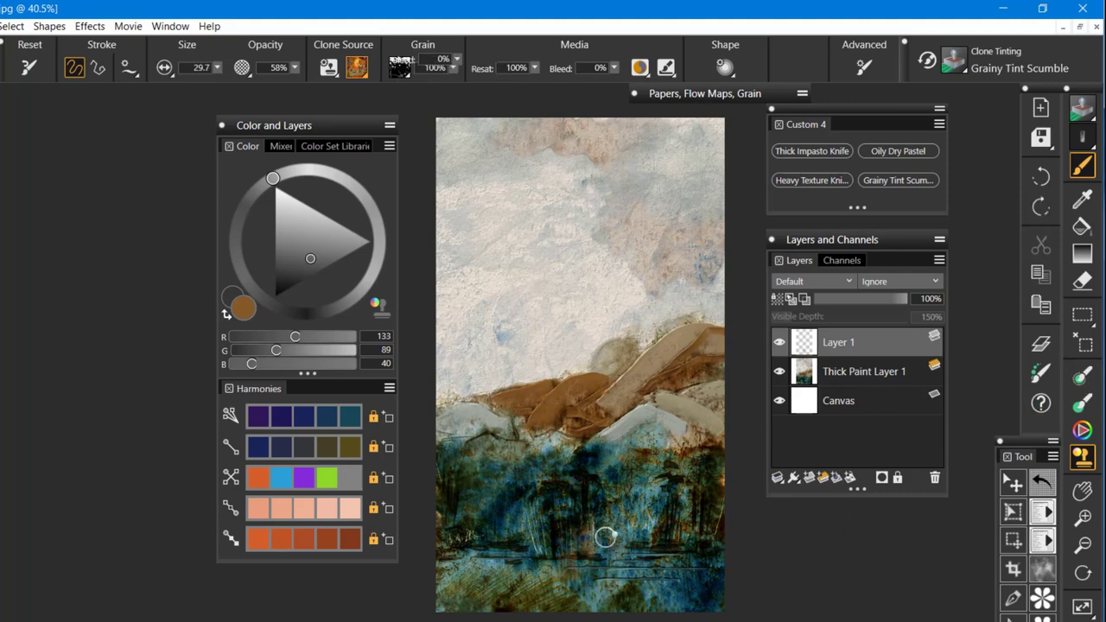
{"action": "key", "text": "ctrl+y"}
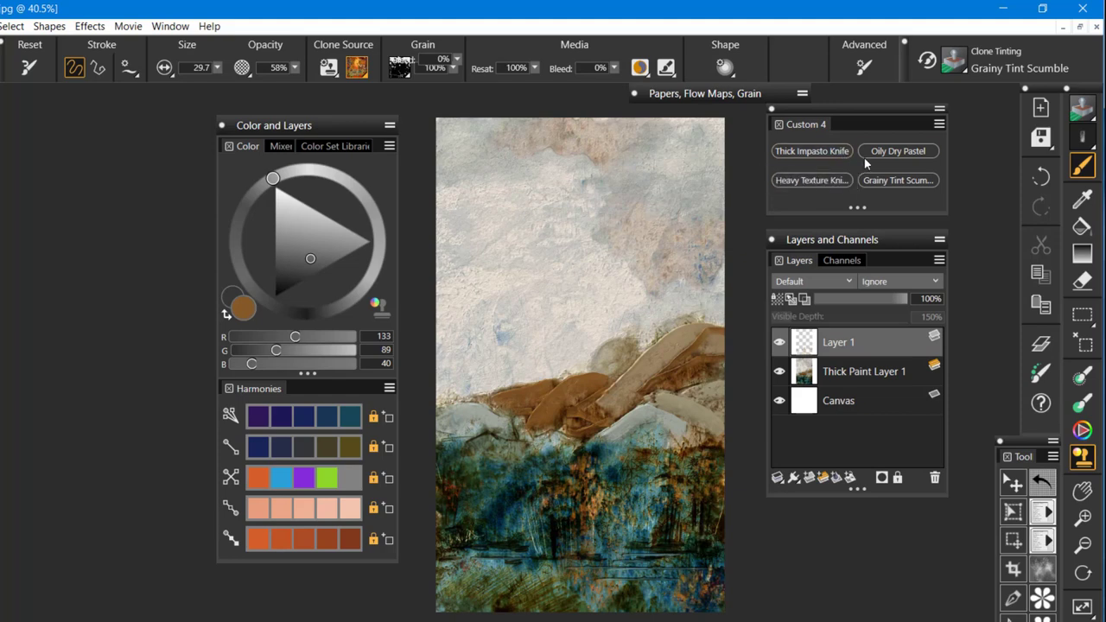
Step: With the Heavy Texture Knife in a lighter greyish brown, stroke a light tree line into the forest
{"action": "left_click", "coordinate": [816, 180]}
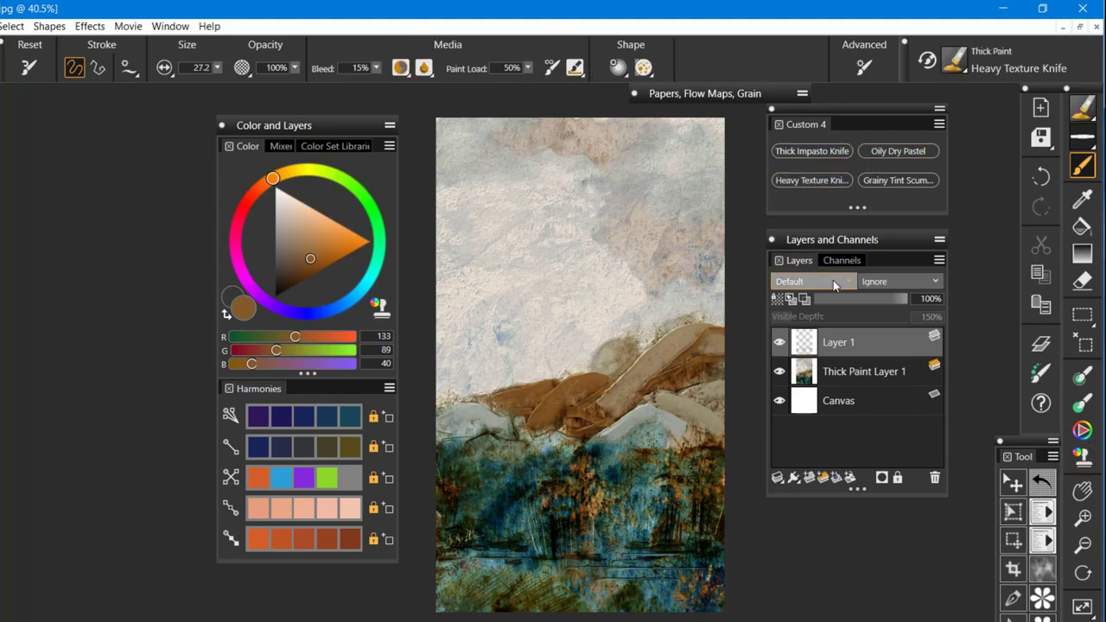
{"action": "left_click_drag", "start_coordinate": [302, 251], "coordinate": [297, 248]}
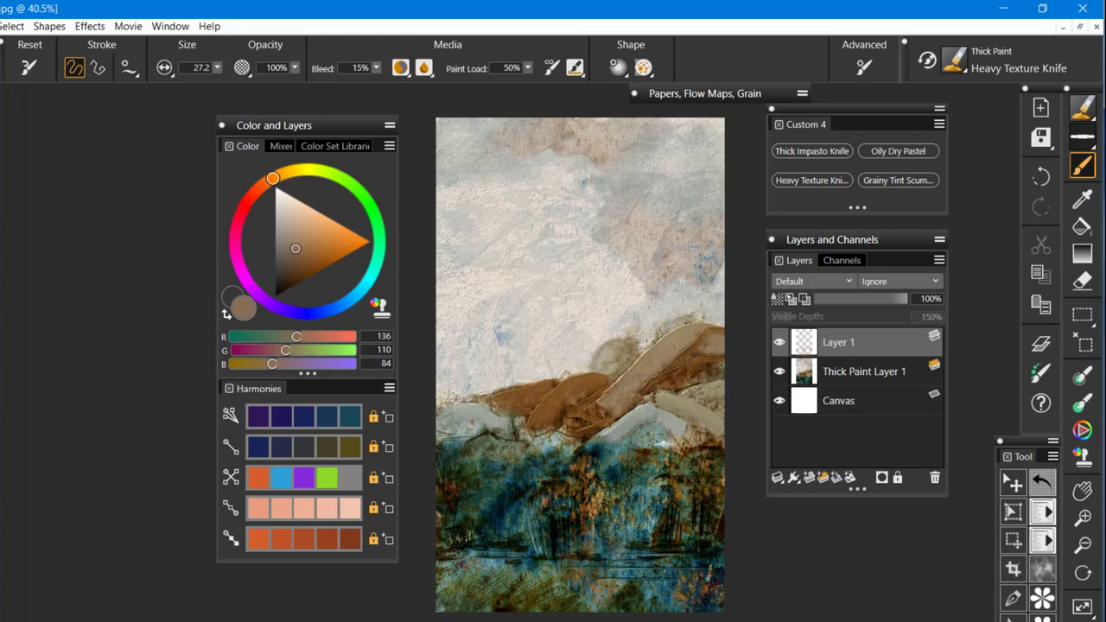
{"action": "left_click_drag", "start_coordinate": [708, 501], "coordinate": [704, 501]}
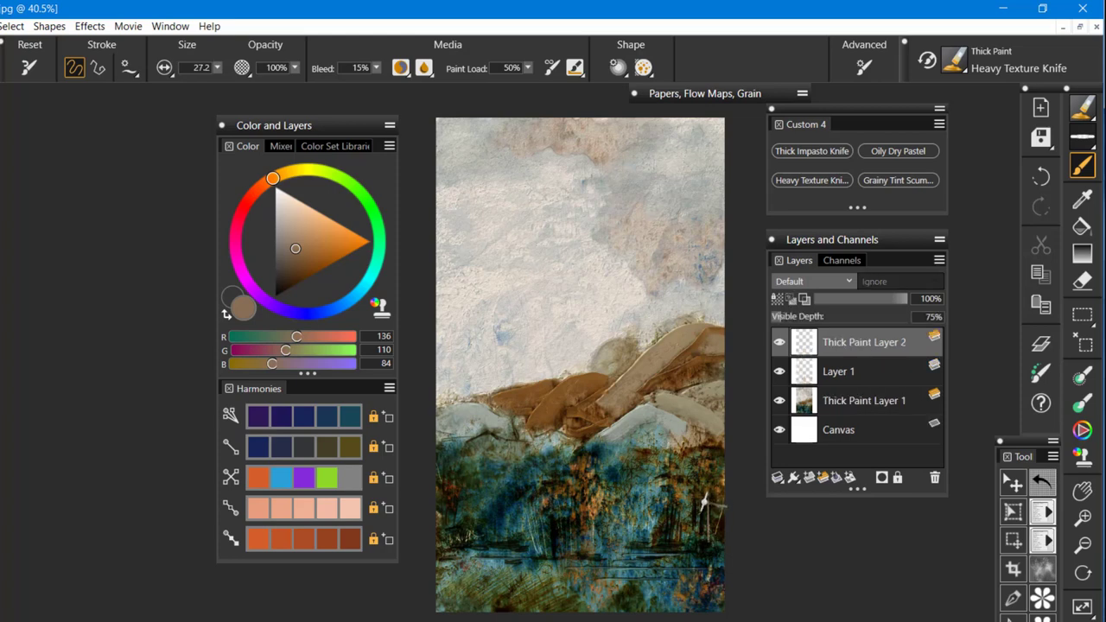